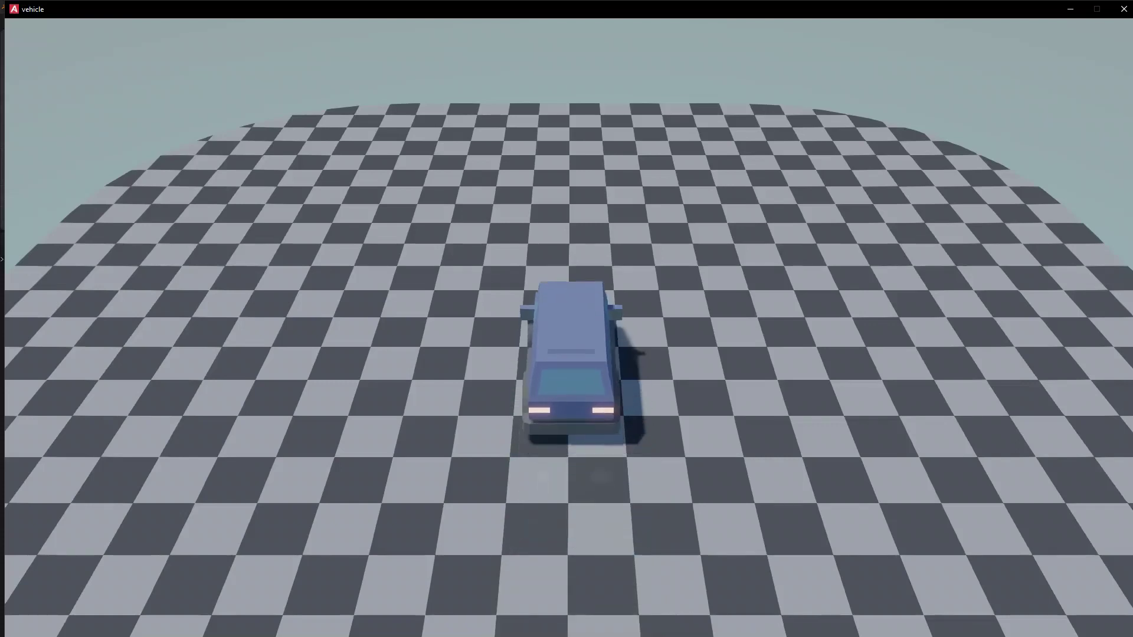
- Test-drive the van in the running game, steering it both ways and backward across the checkered ground
key(a)
key(w)
key(a)
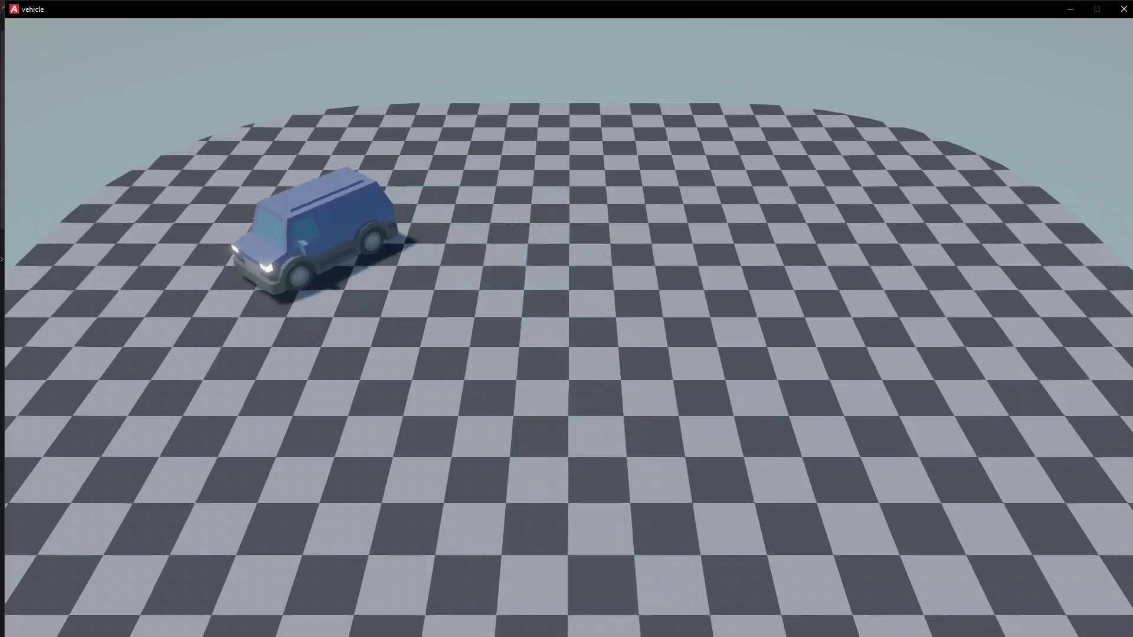
key(w)
key(a)
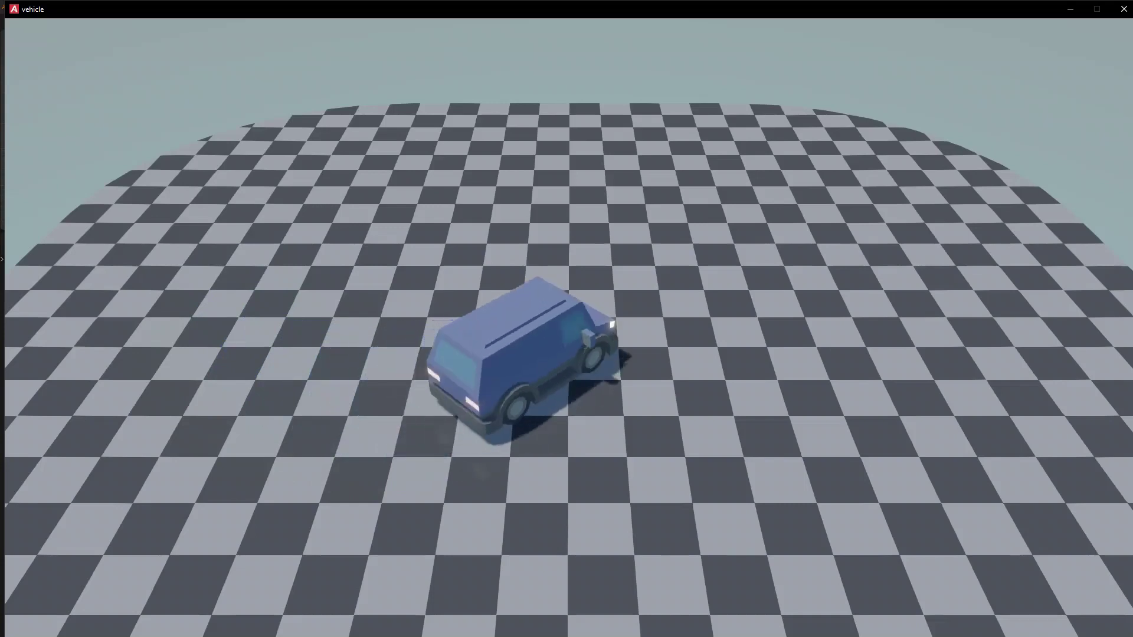
key(d)
key(w)
key(d)
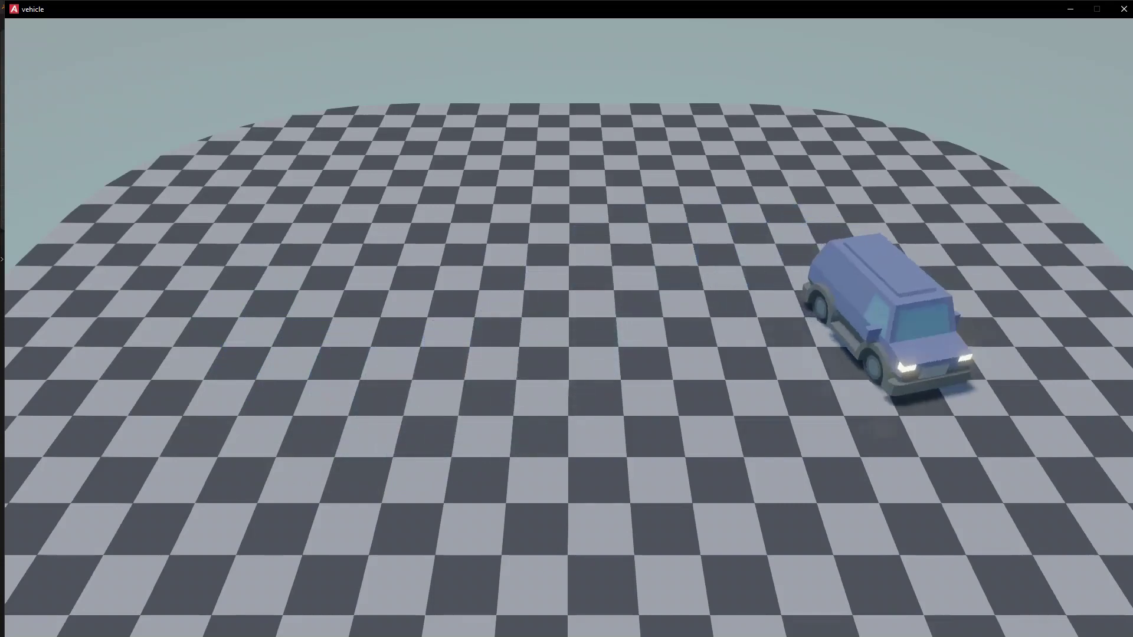
key(w)
key(d)
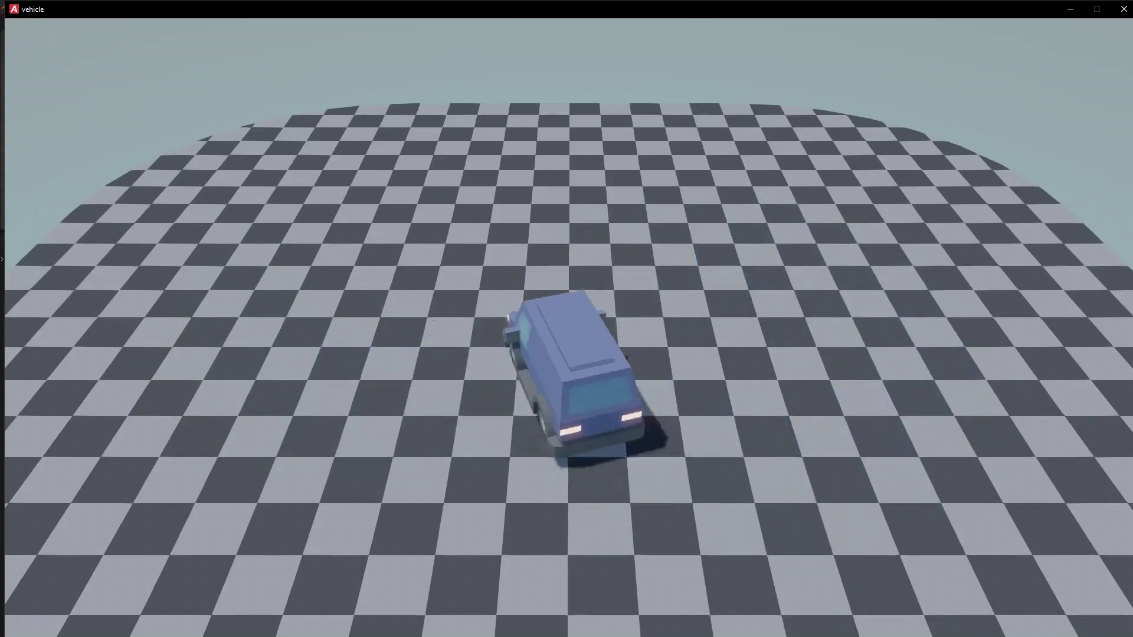
key(s)
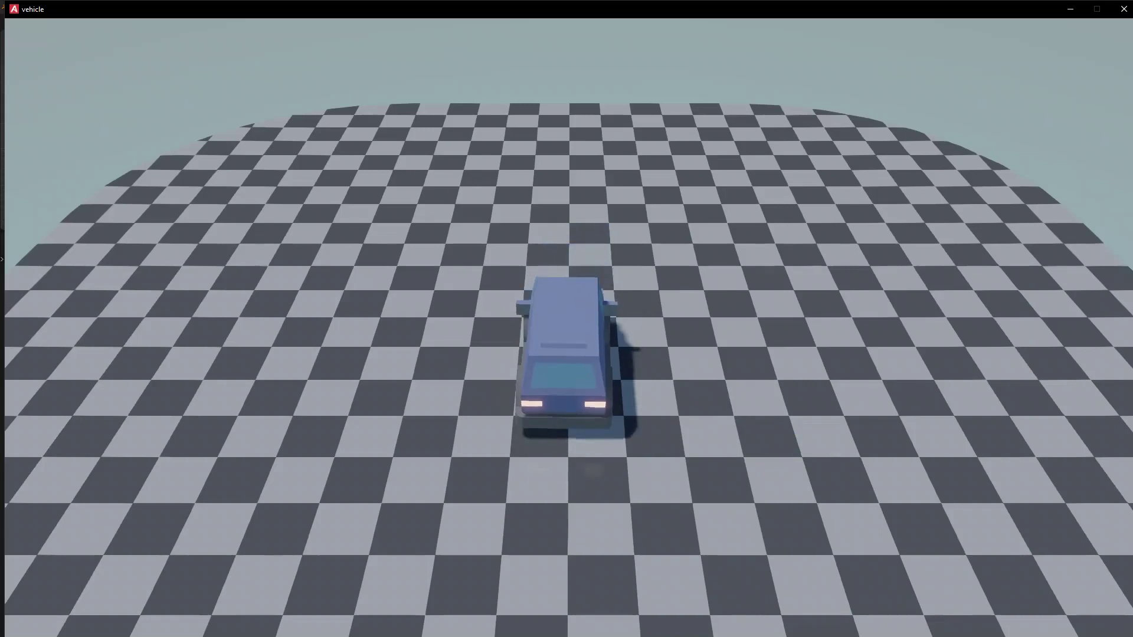
key(w)
key(a)
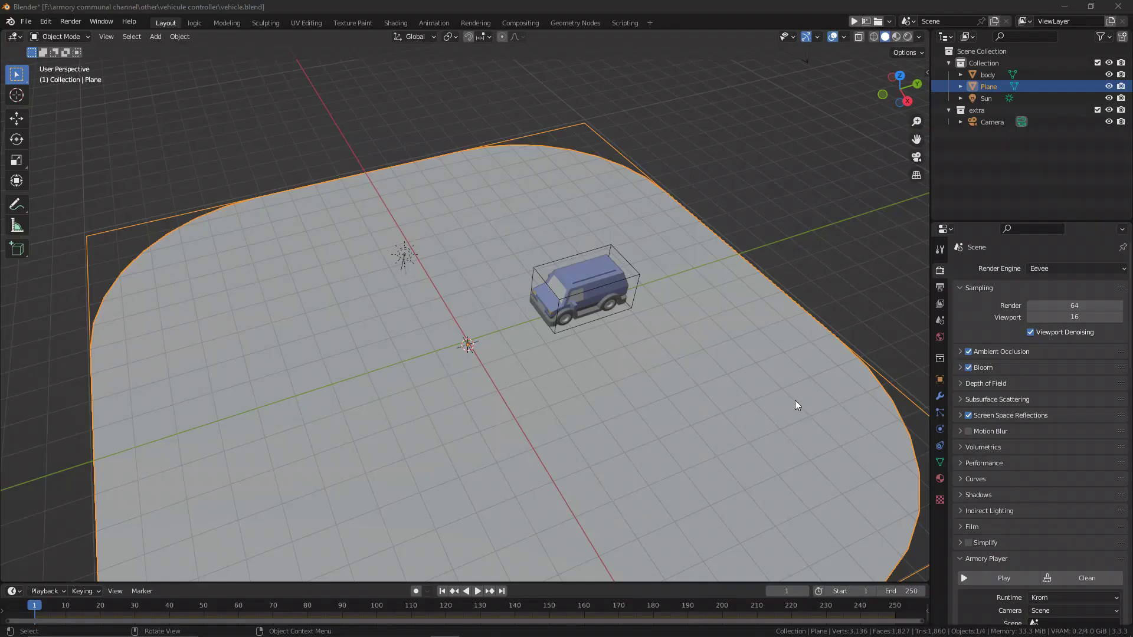
- Examine the van and camera setup in the scene, including how the van is framed through the camera
middle_drag(728, 390, 660, 371)
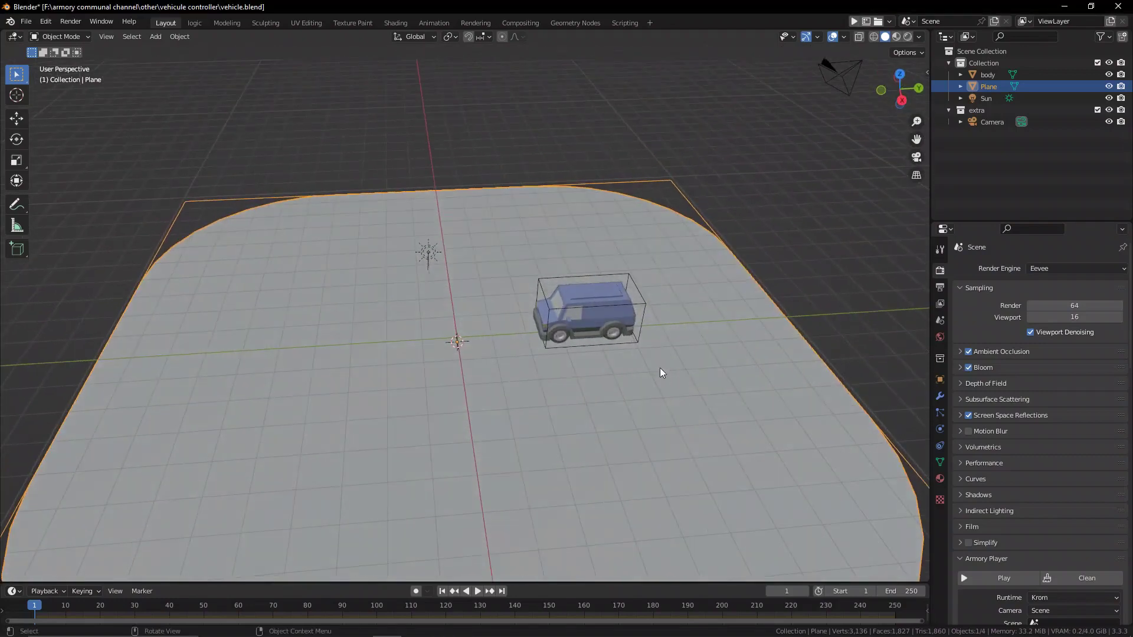
scroll(660, 371, up, 3)
click(770, 309)
scroll(812, 210, down, 4)
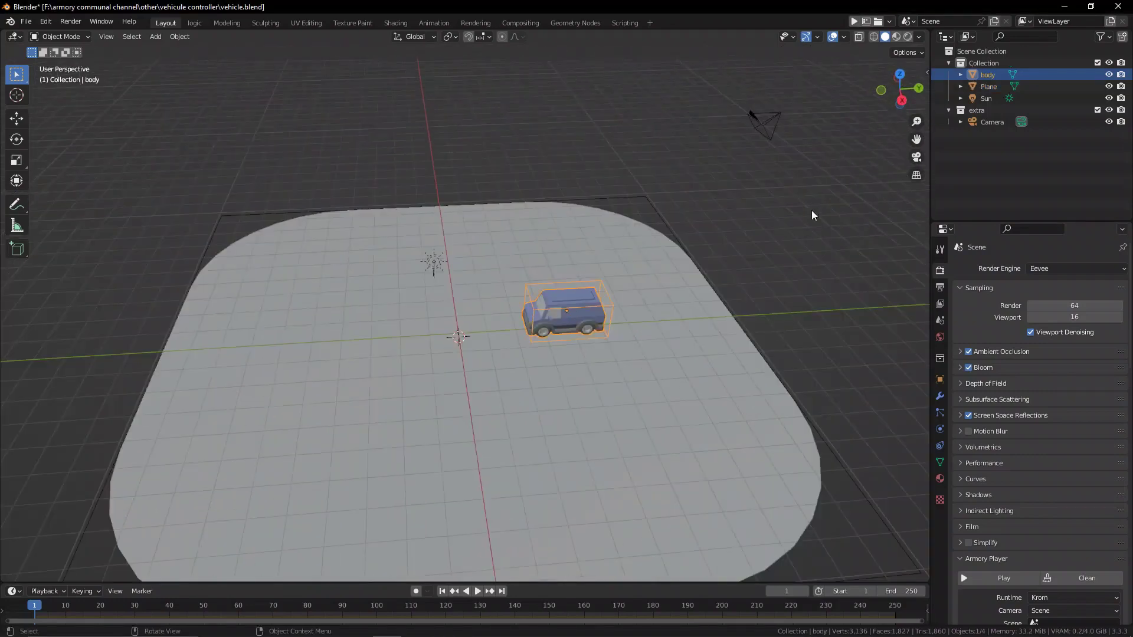
click(762, 118)
key(KP_0)
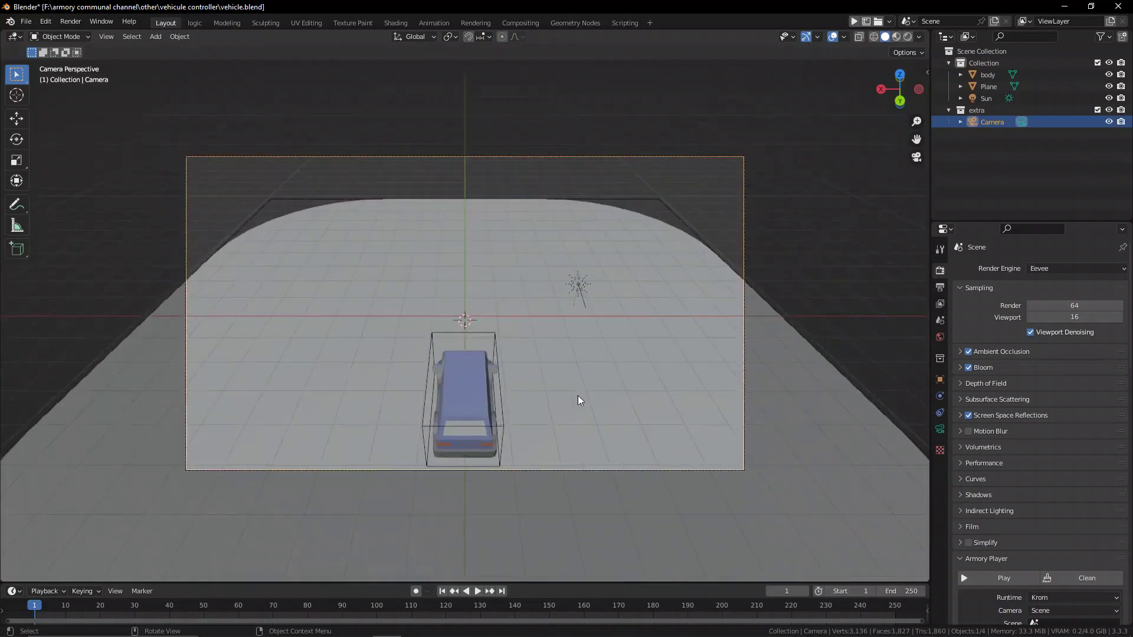
key(g)
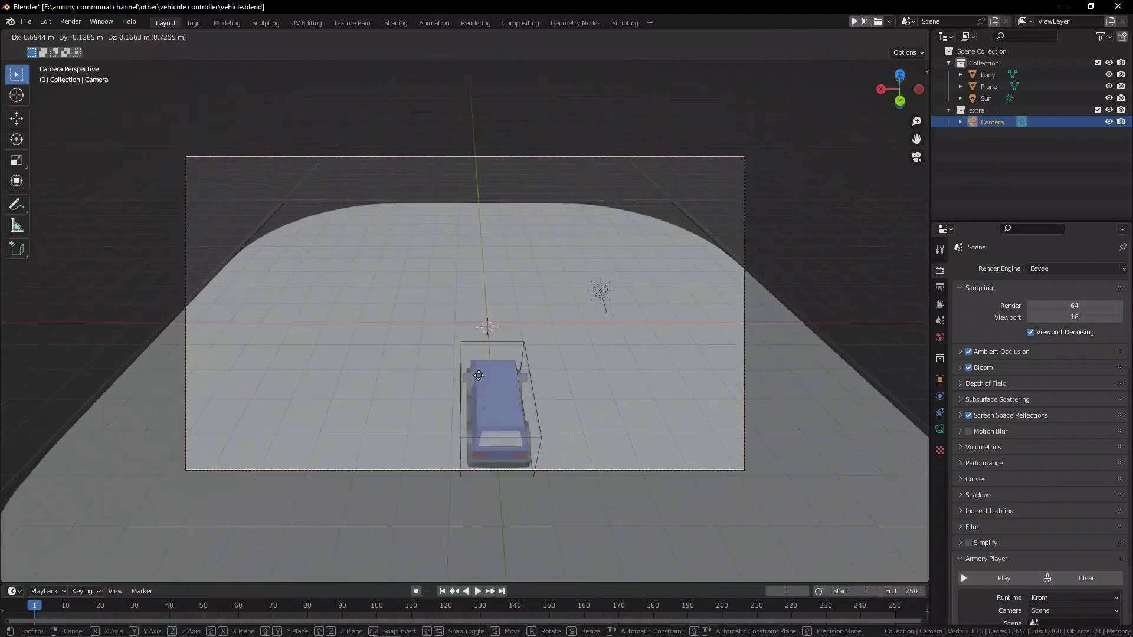
right_click(540, 390)
- Parent the camera directly to the van body and test the link by trying to move the van
middle_drag(539, 391, 452, 386)
shift+click(341, 409)
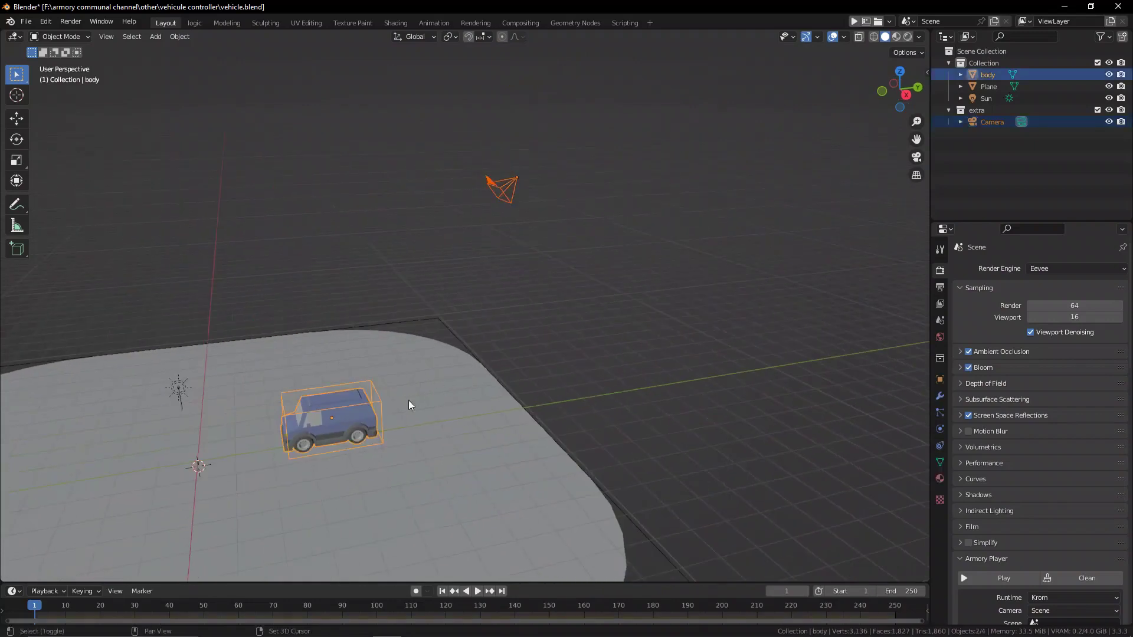
key(ctrl+p)
click(517, 392)
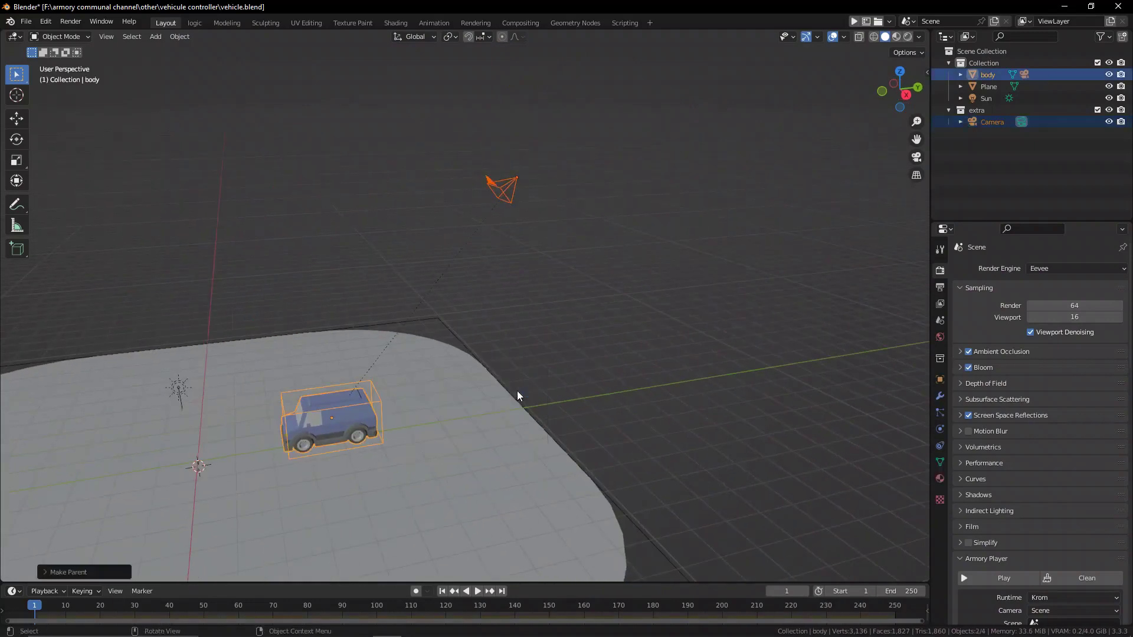
click(350, 411)
key(g)
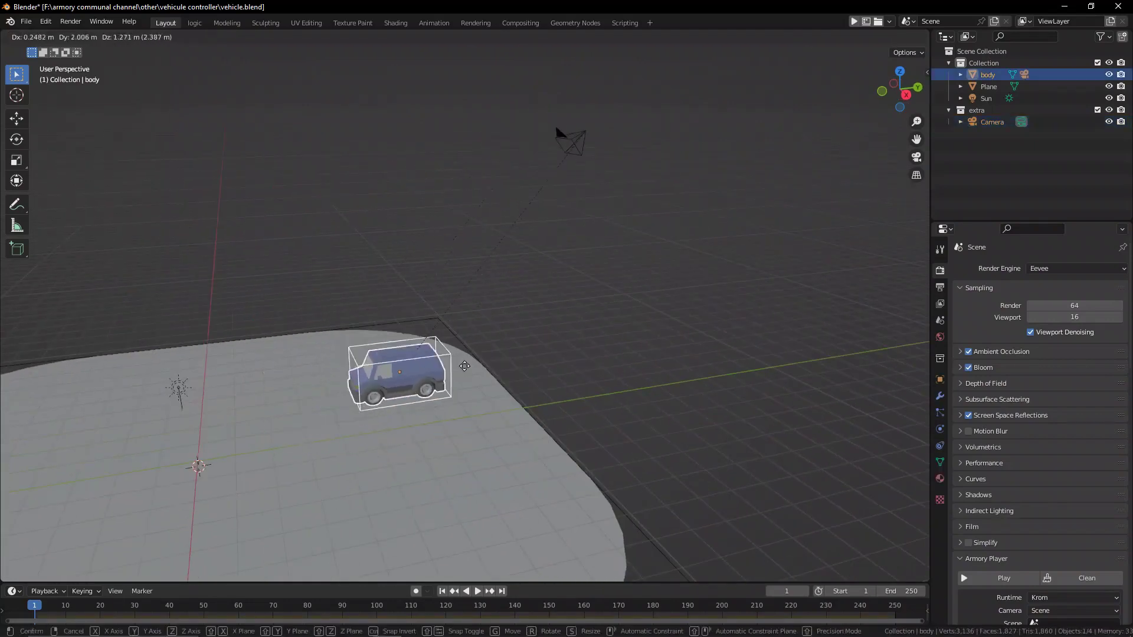
key(Escape)
scroll(1020, 505, down, 4)
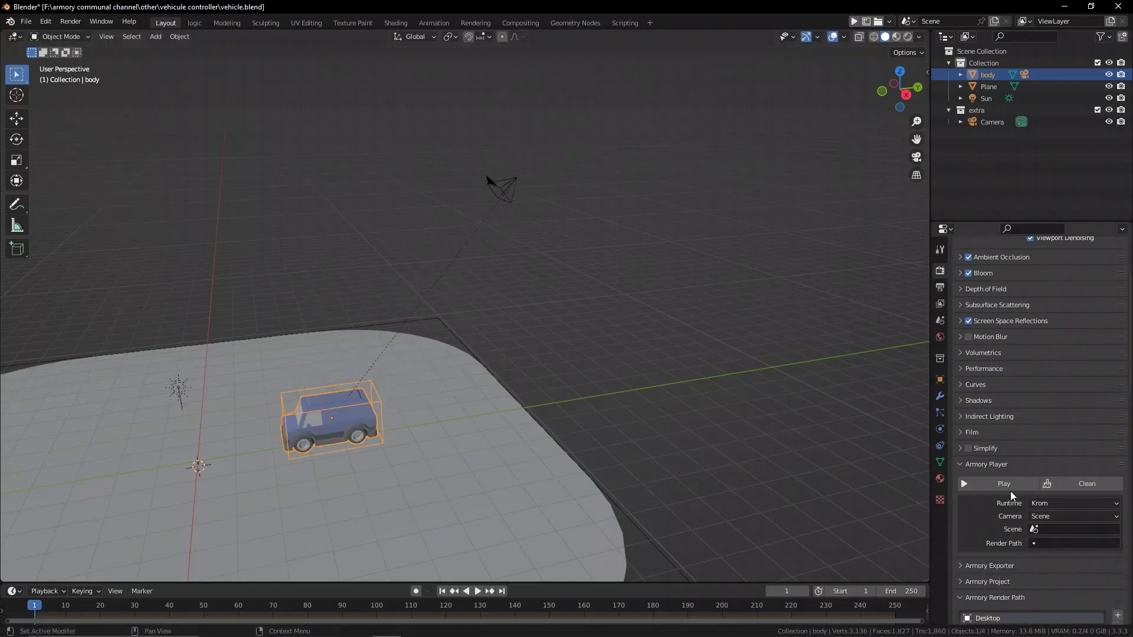
- Play the game and drive the van to check how the parented camera behaves in turns
key(F5)
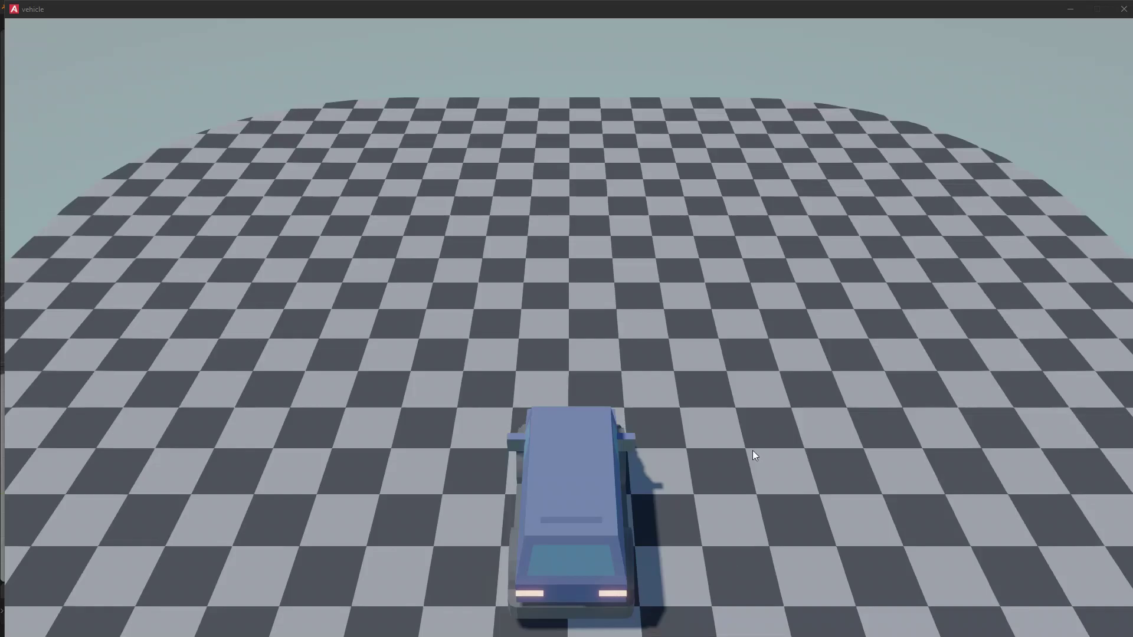
click(749, 451)
key(w)
key(a)
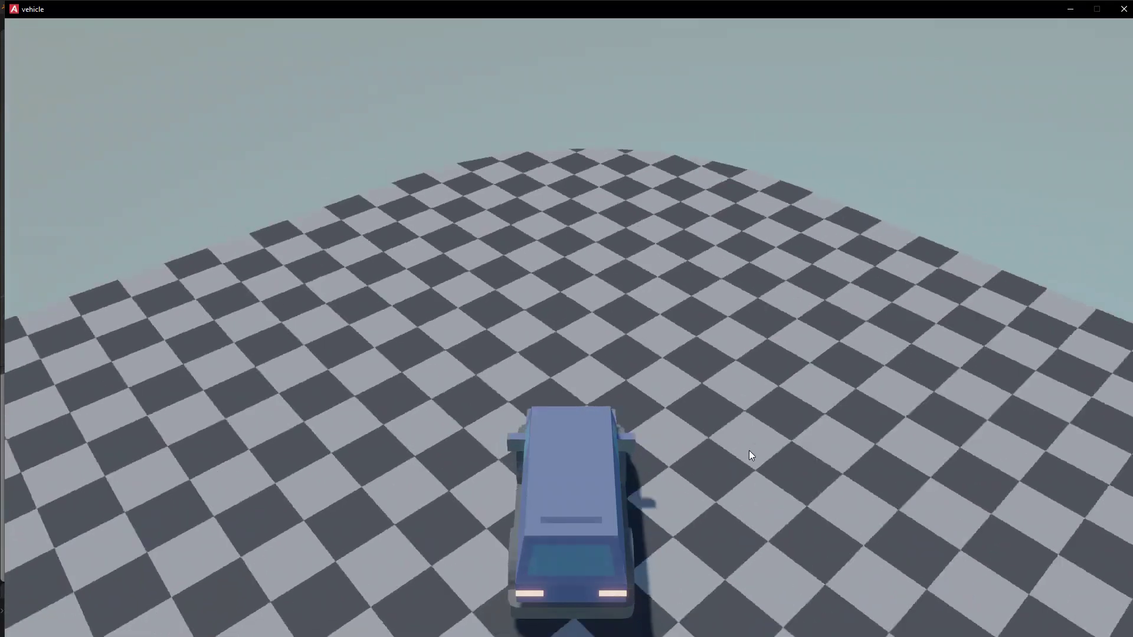
key(a)
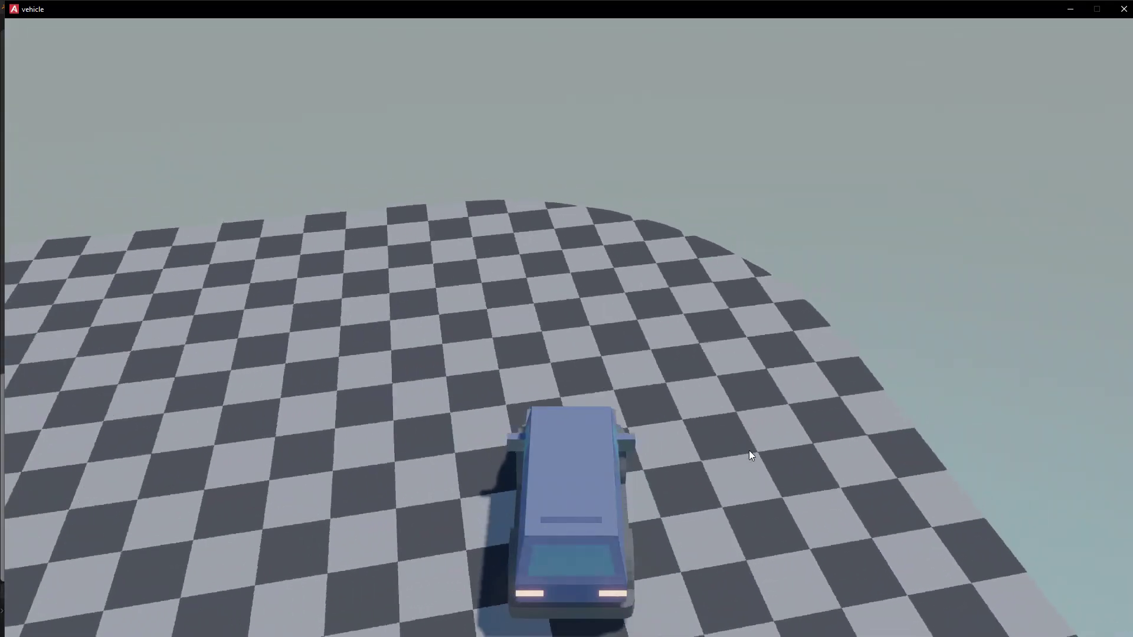
key(Escape)
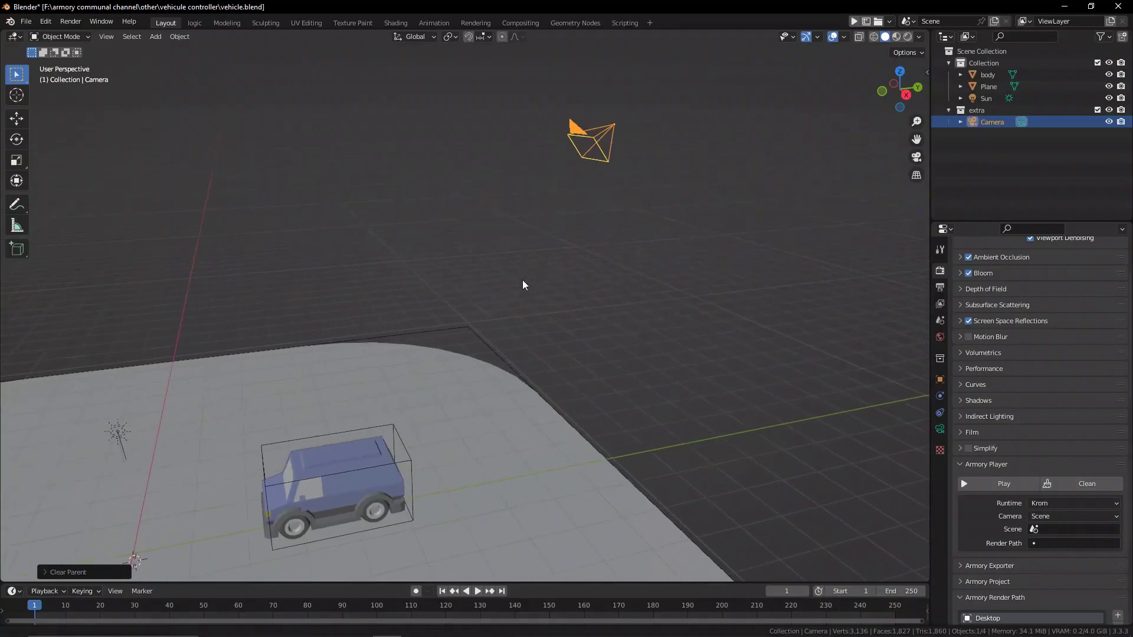
- Add an Arrows empty at the camera's position and rotate it 180° around Z
key(shift+s)
click(535, 345)
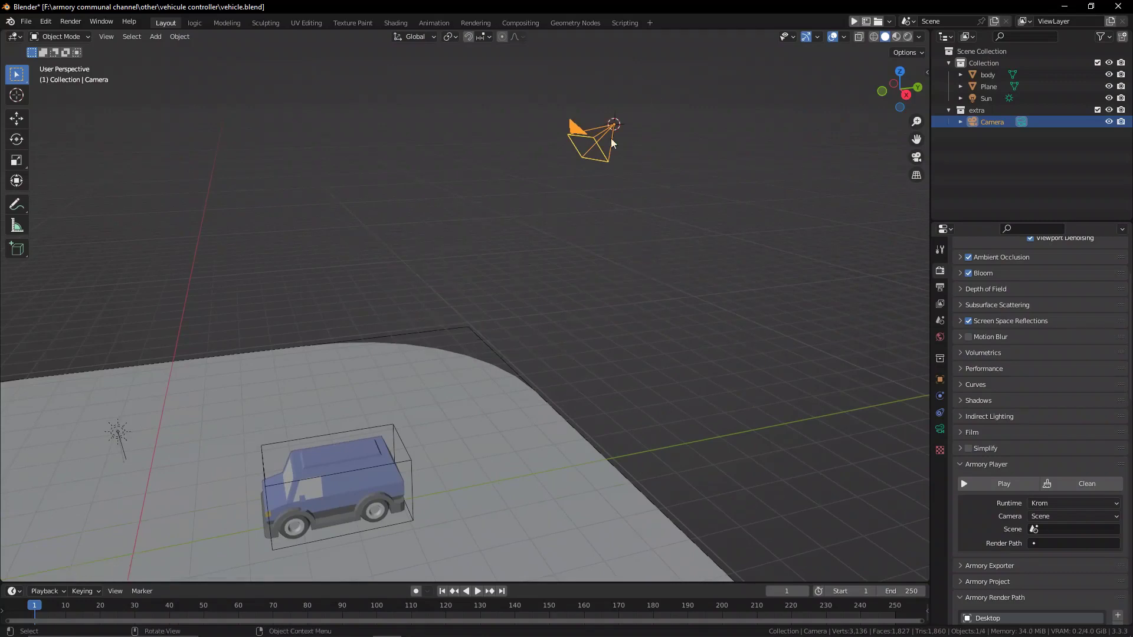
key(shift+a)
mouse_move(551, 305)
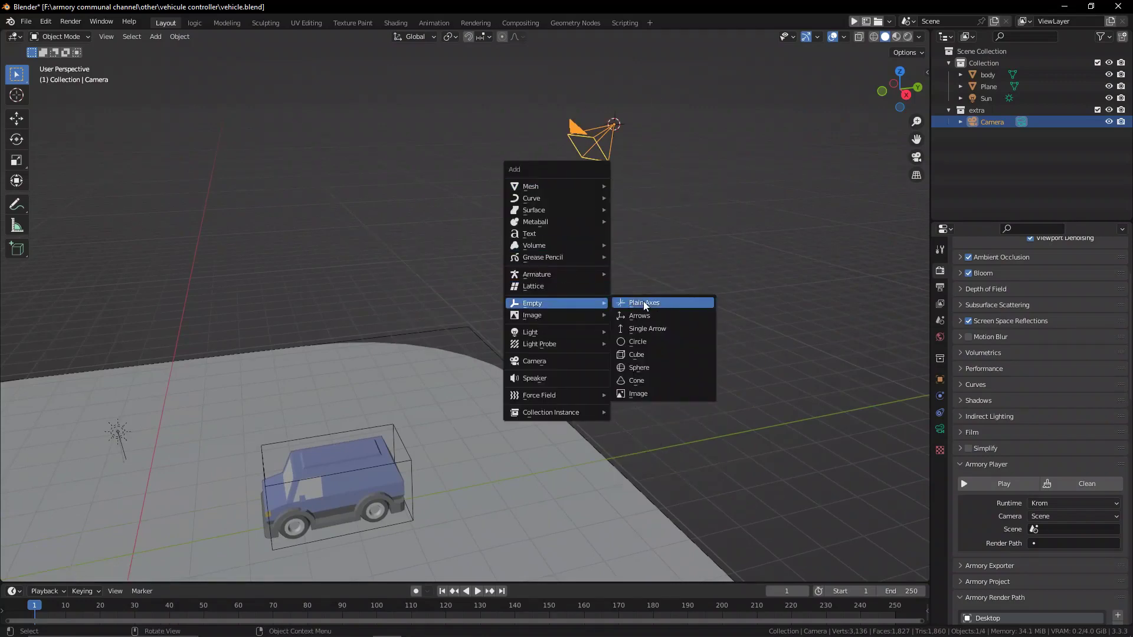
click(647, 318)
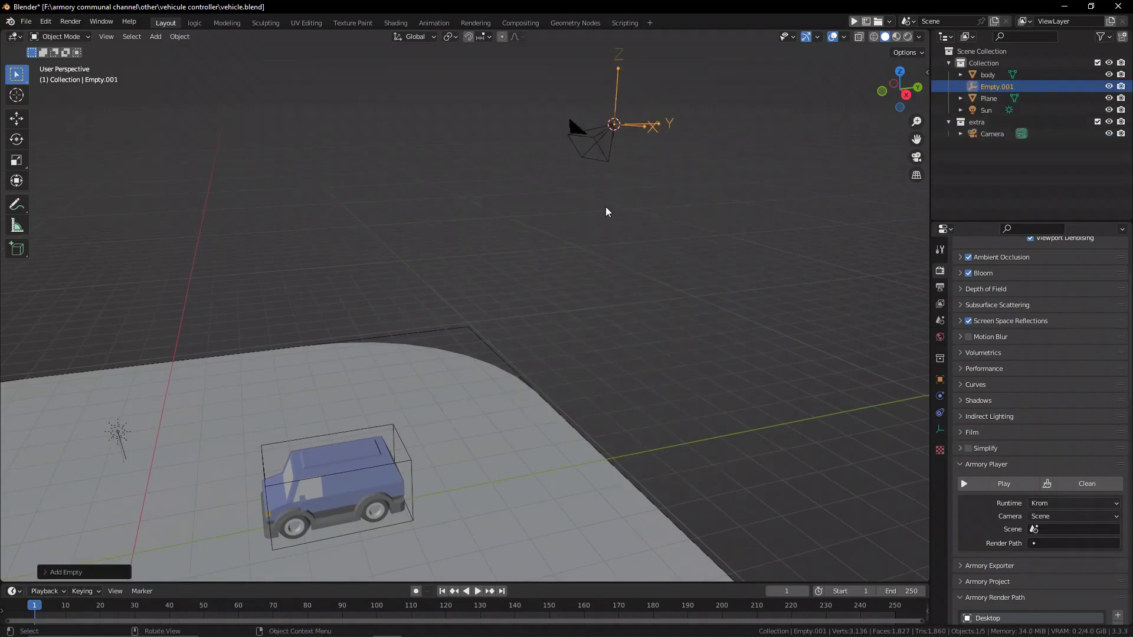
key(n)
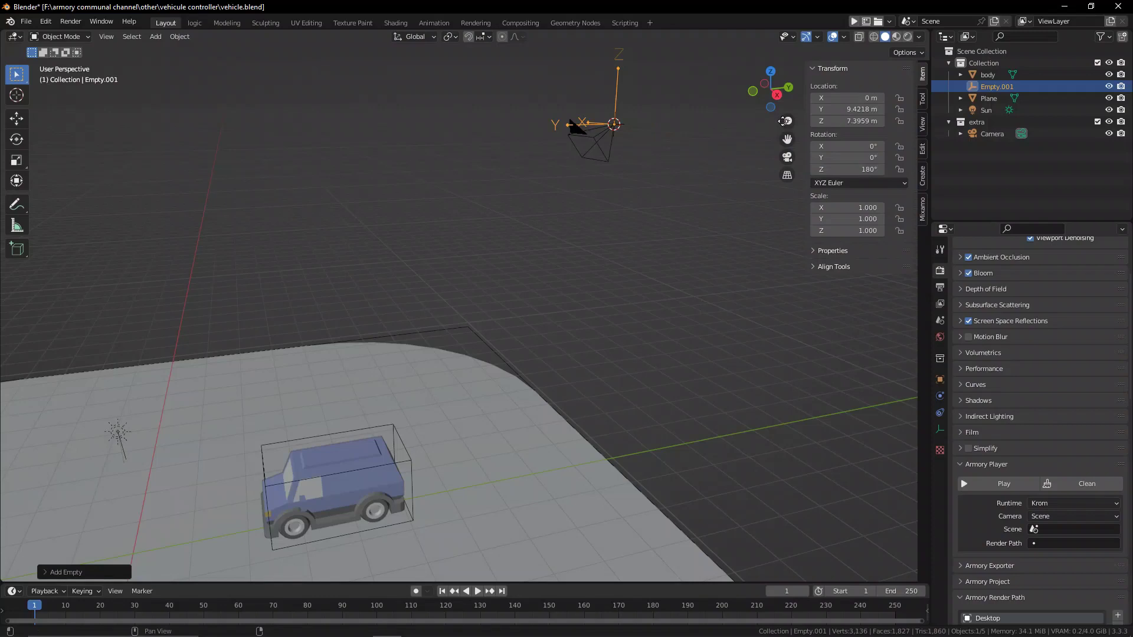
- Parent the arrows empty to the van body with the Object option and test the link by moving the van
middle_drag(693, 188, 615, 204)
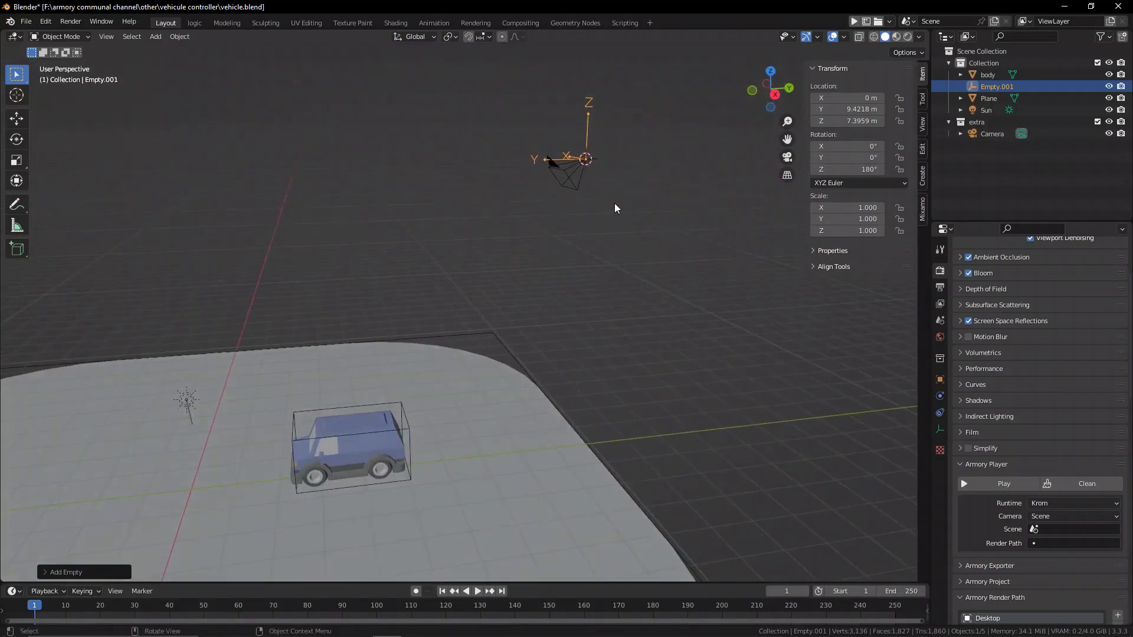
click(366, 446)
key(ctrl+p)
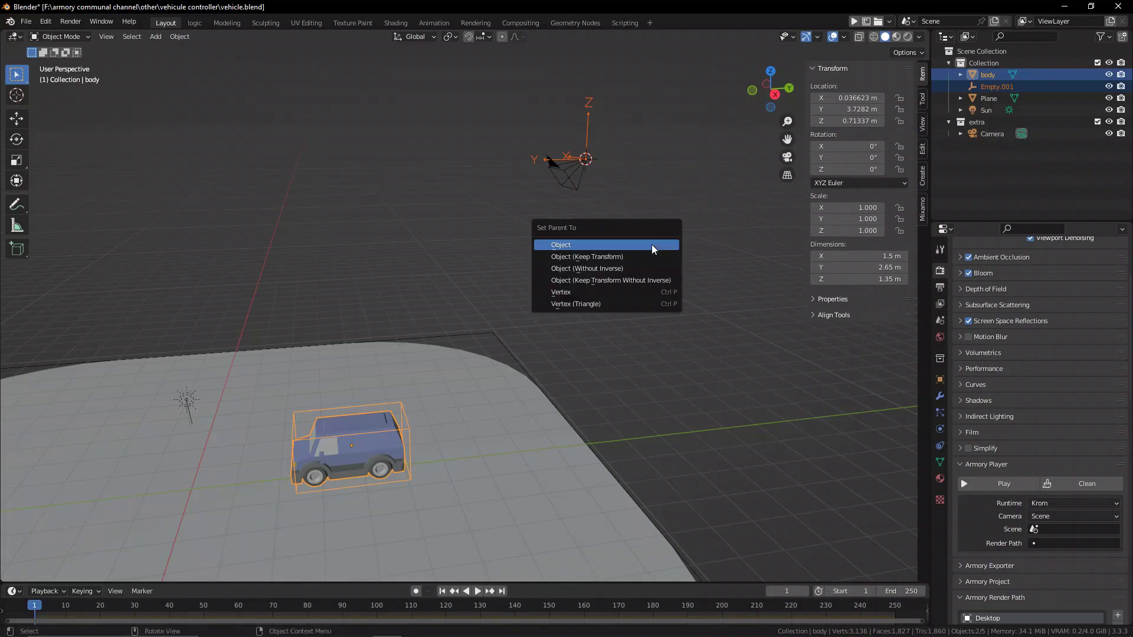
click(652, 244)
click(388, 437)
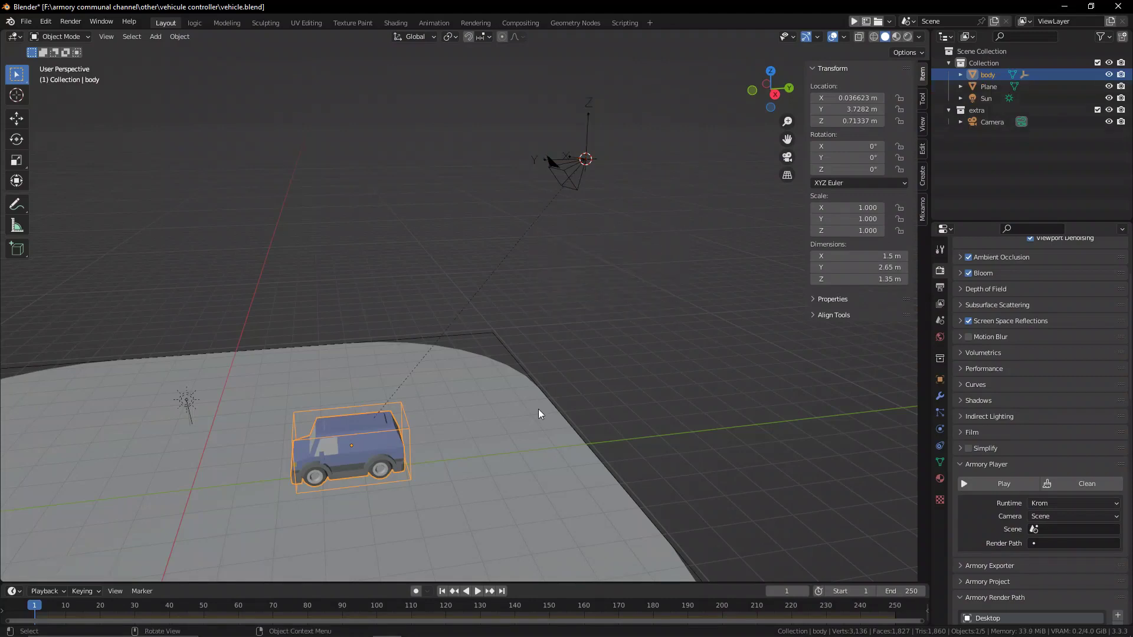
key(g)
key(Escape)
- Select the camera and the arrows empty in turn to compare their locations and rotations
click(582, 163)
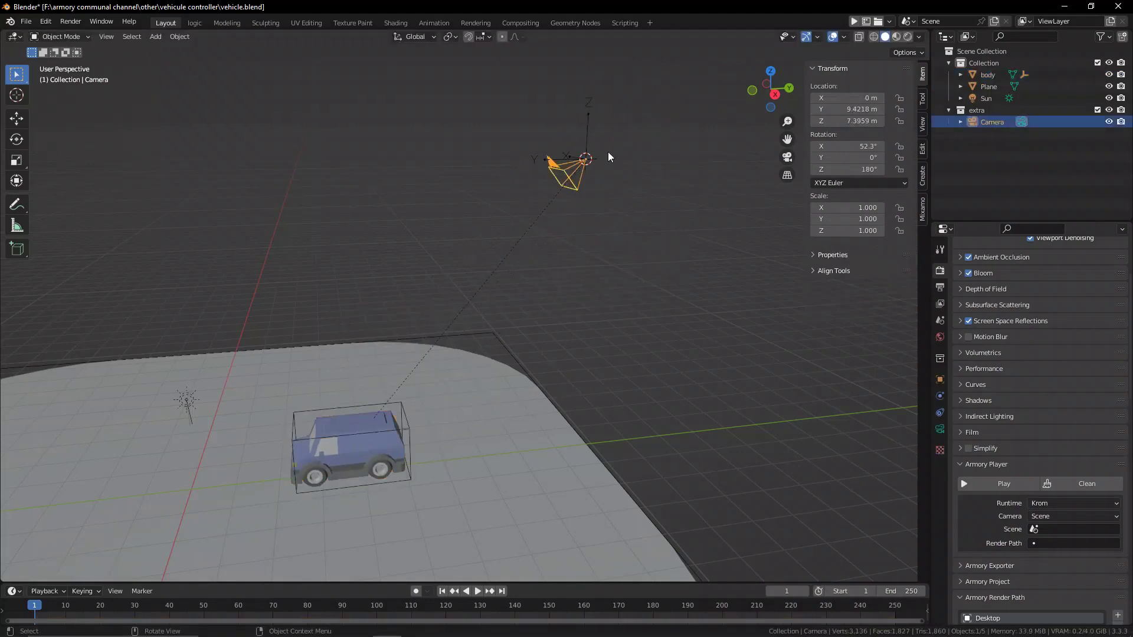
click(589, 142)
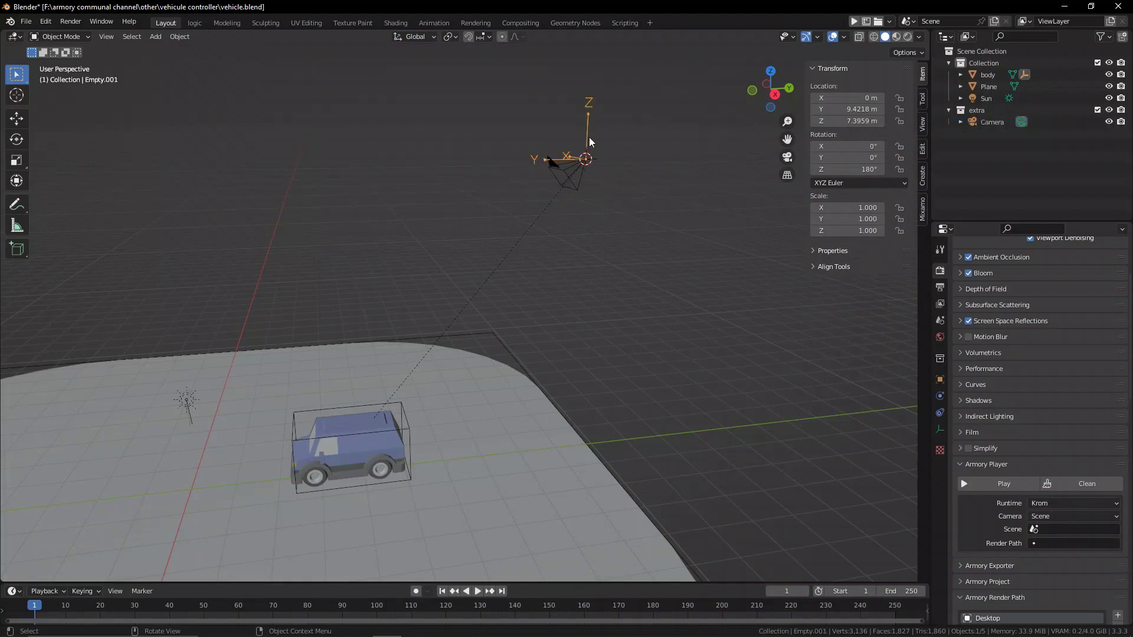
click(565, 178)
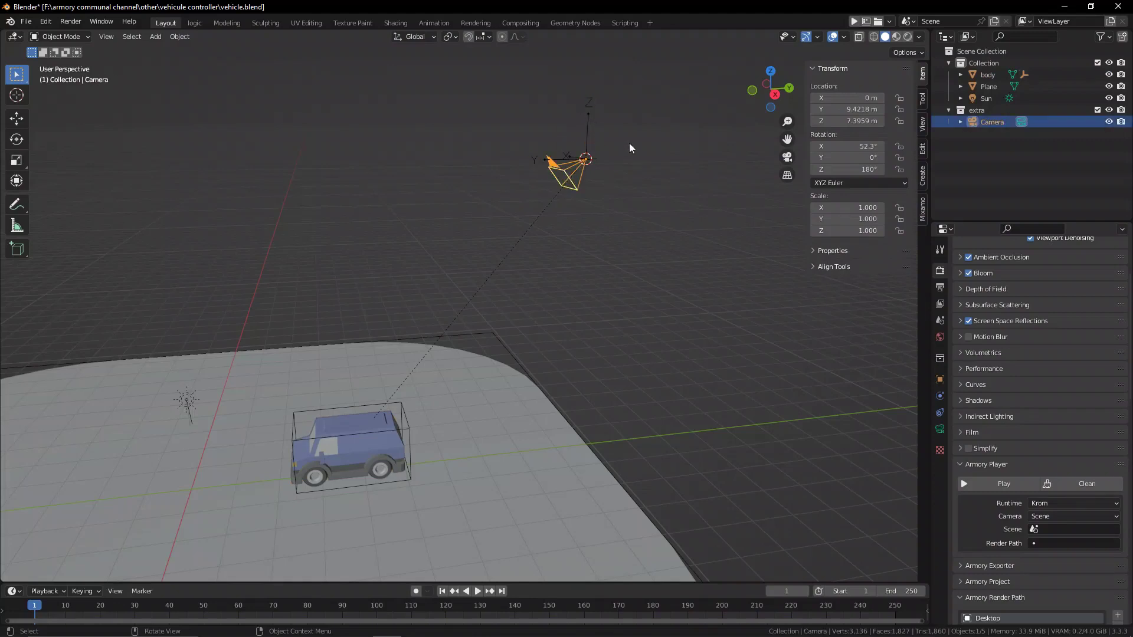
drag(643, 201, 529, 100)
click(677, 297)
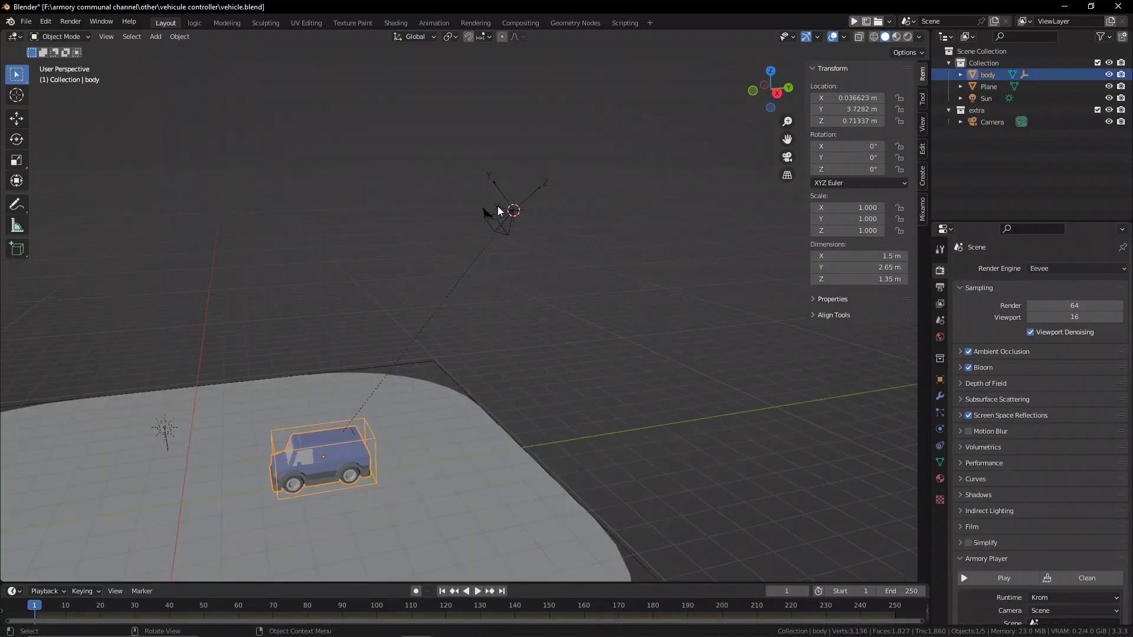
click(498, 207)
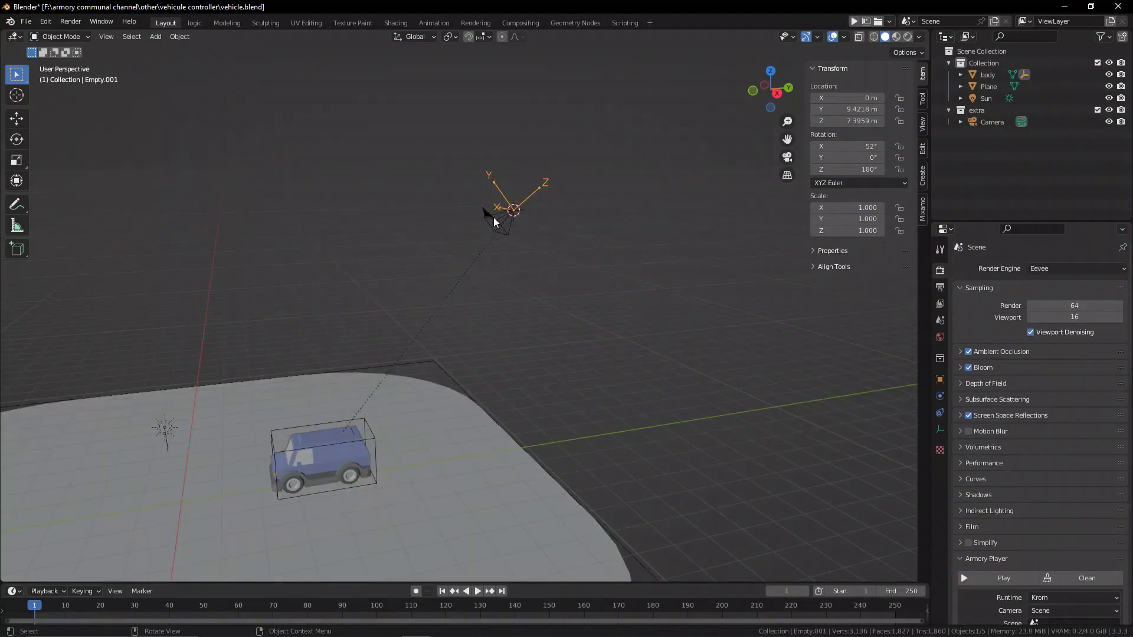
- Open the camera's object properties and start adding an Armory trait
click(940, 379)
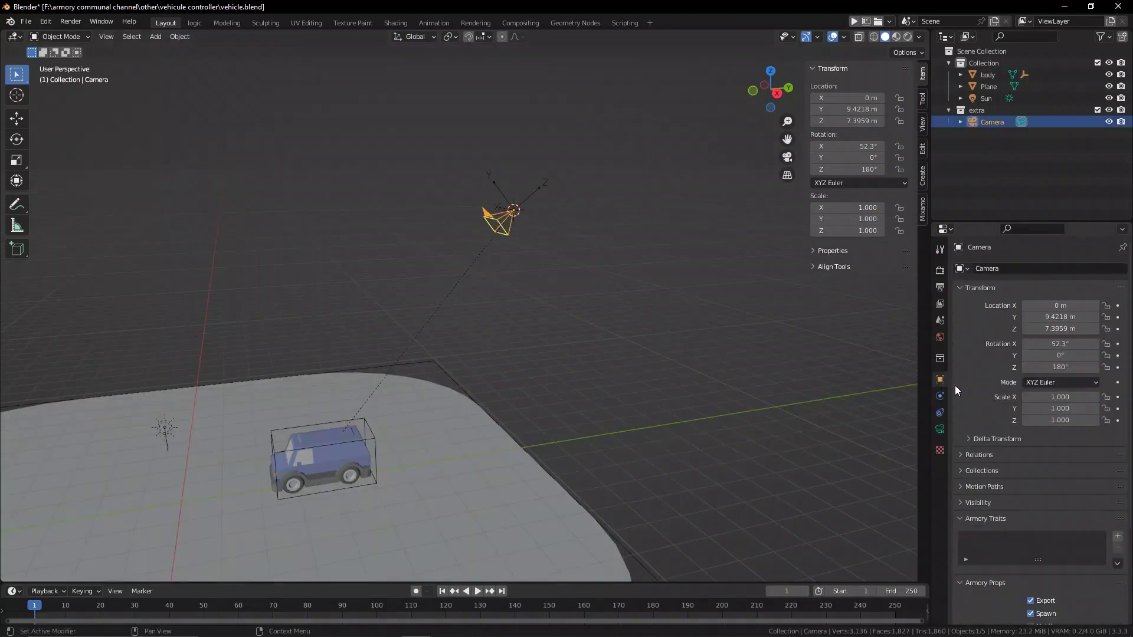
scroll(1088, 489, down, 4)
click(1118, 443)
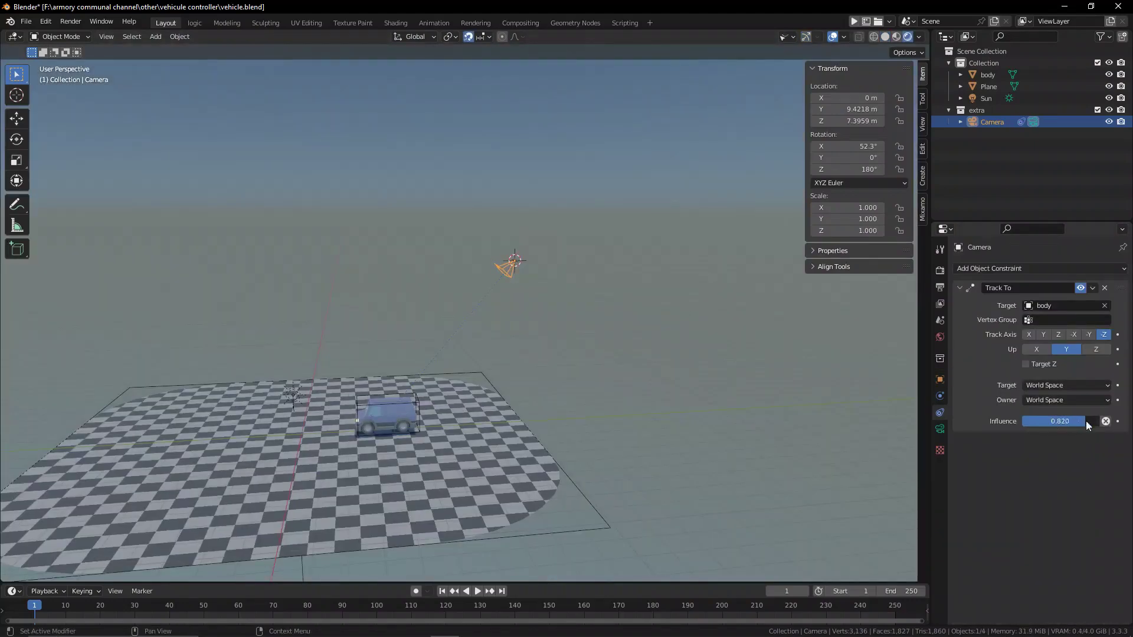
- Look through the camera and test its Track To constraint by moving the van body
key(KP_0)
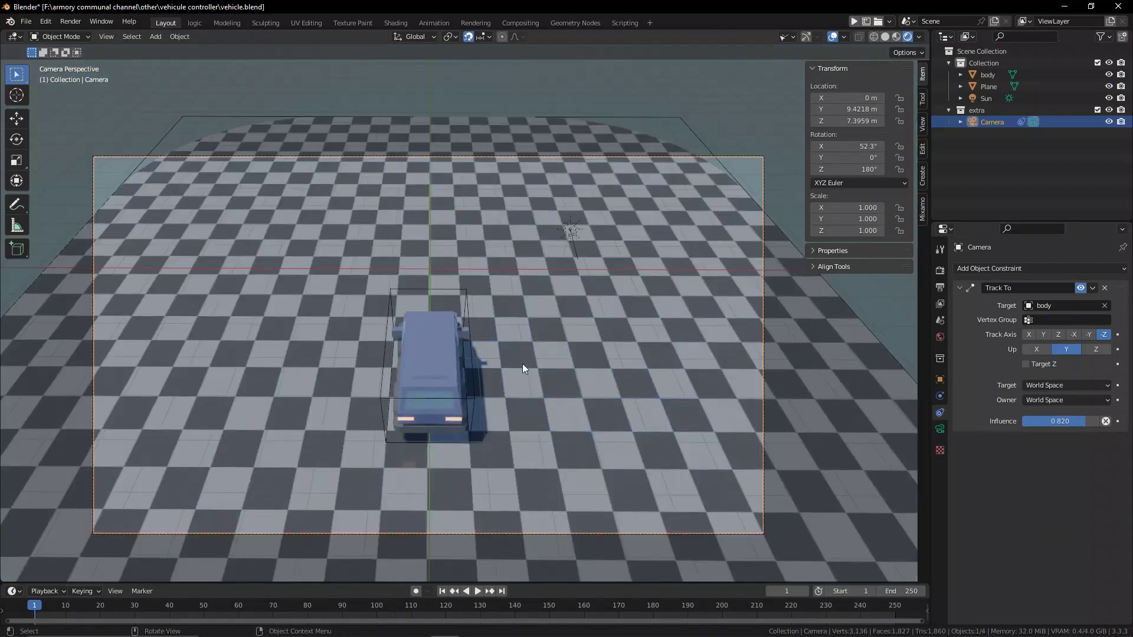
click(453, 370)
key(g)
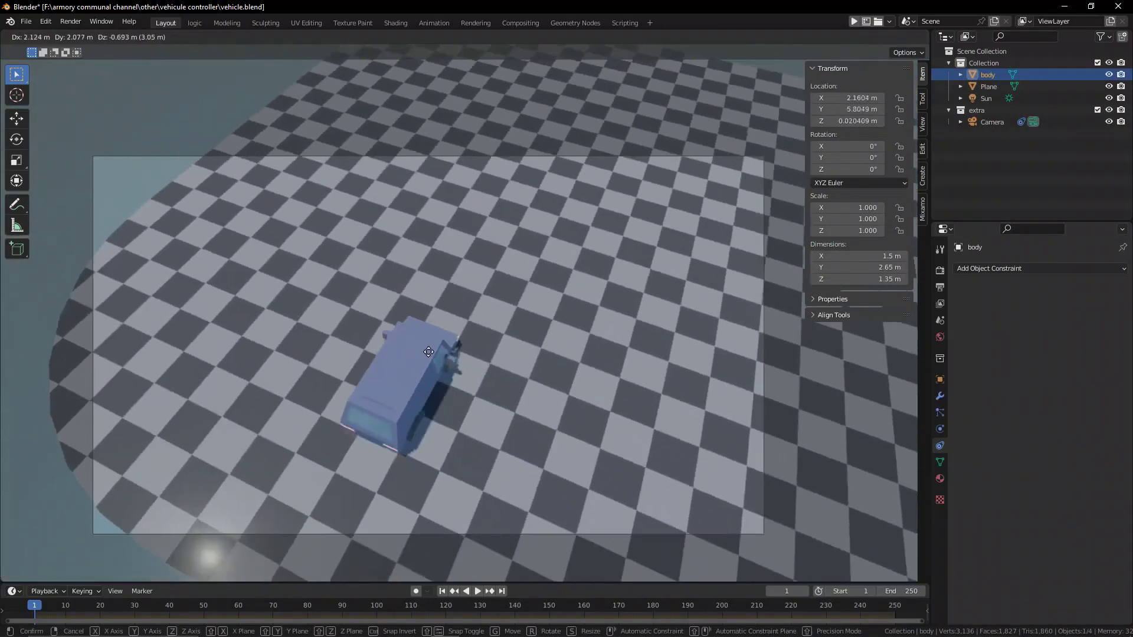
key(Escape)
key(g)
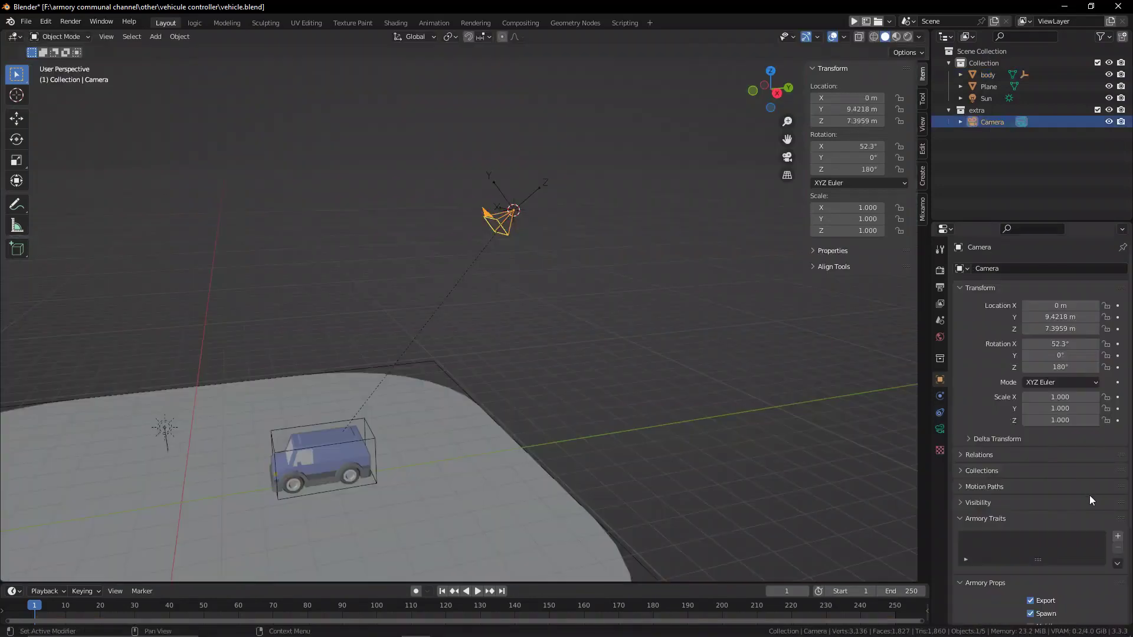
- Add a Nodes trait to the camera with a new node tree named CameraLerp and open that tree for editing
scroll(1091, 466, down, 2)
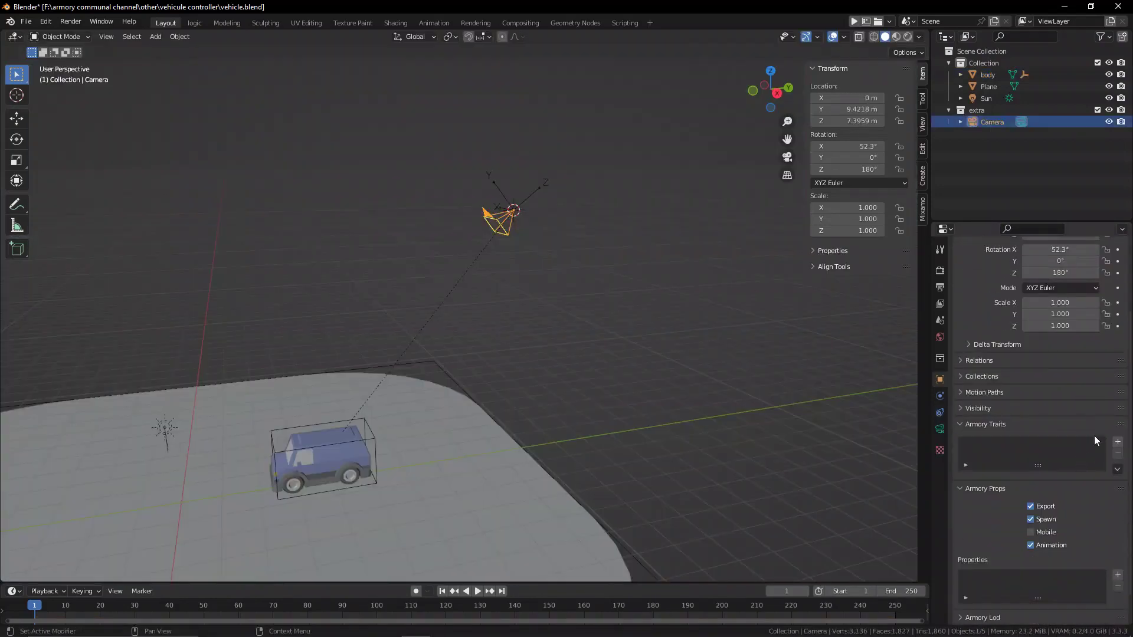
click(1117, 442)
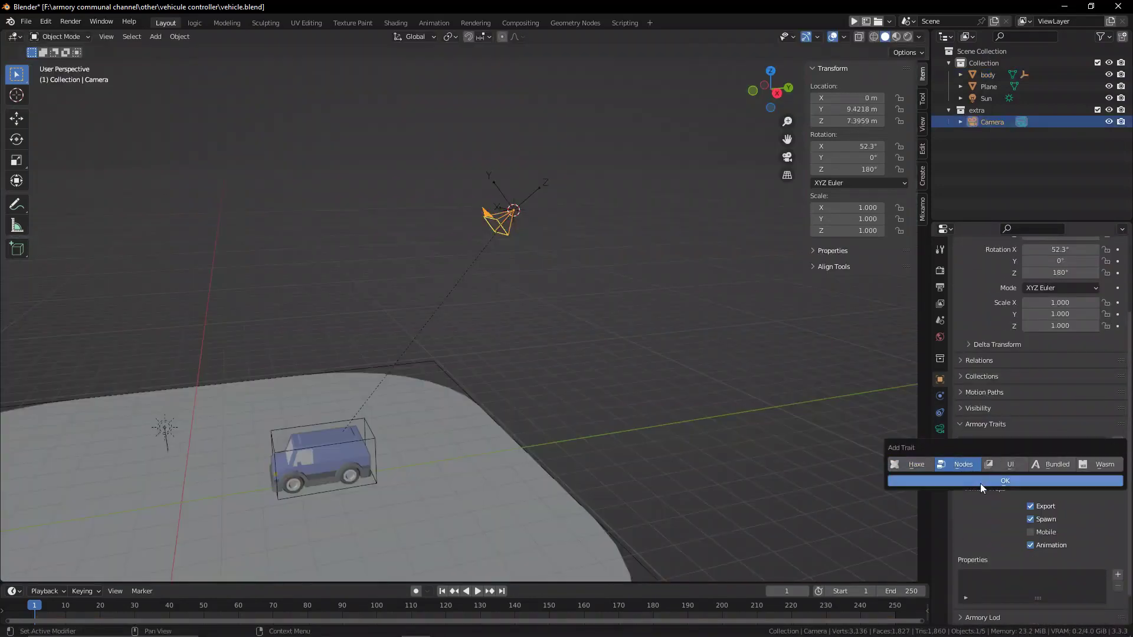
click(980, 483)
click(1000, 484)
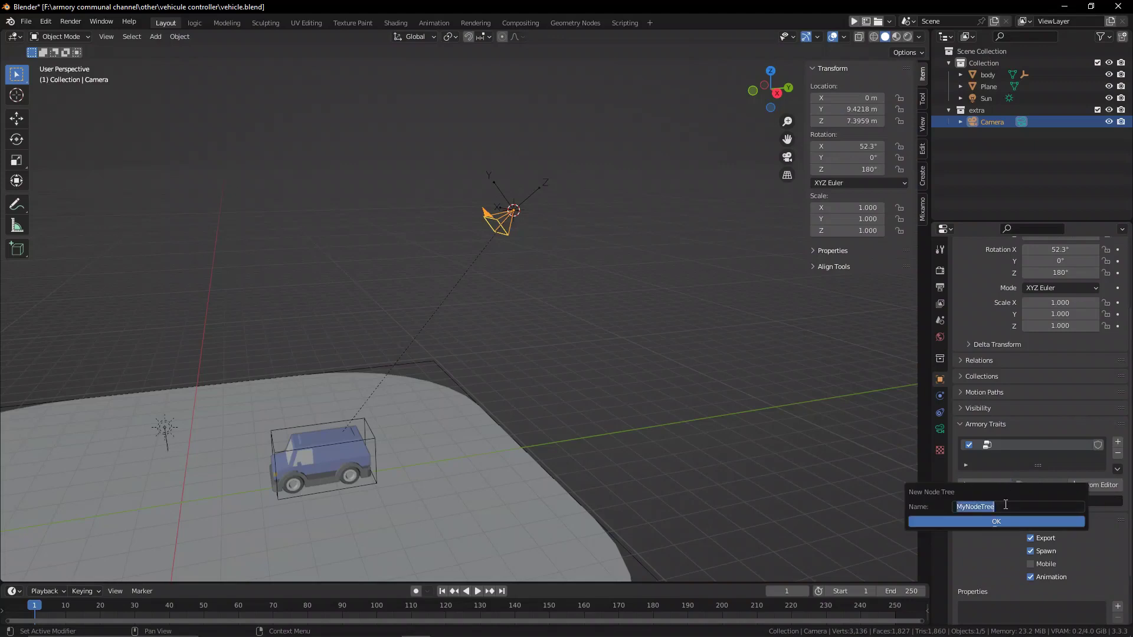
text(CameraLerp)
key(Return)
key(Return)
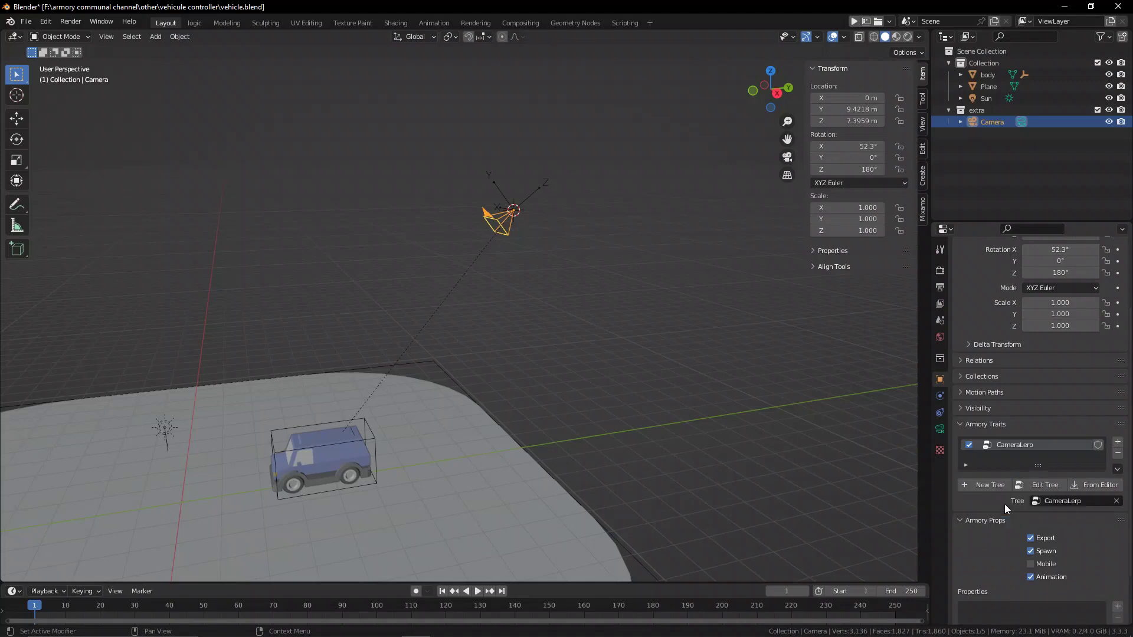
click(1036, 483)
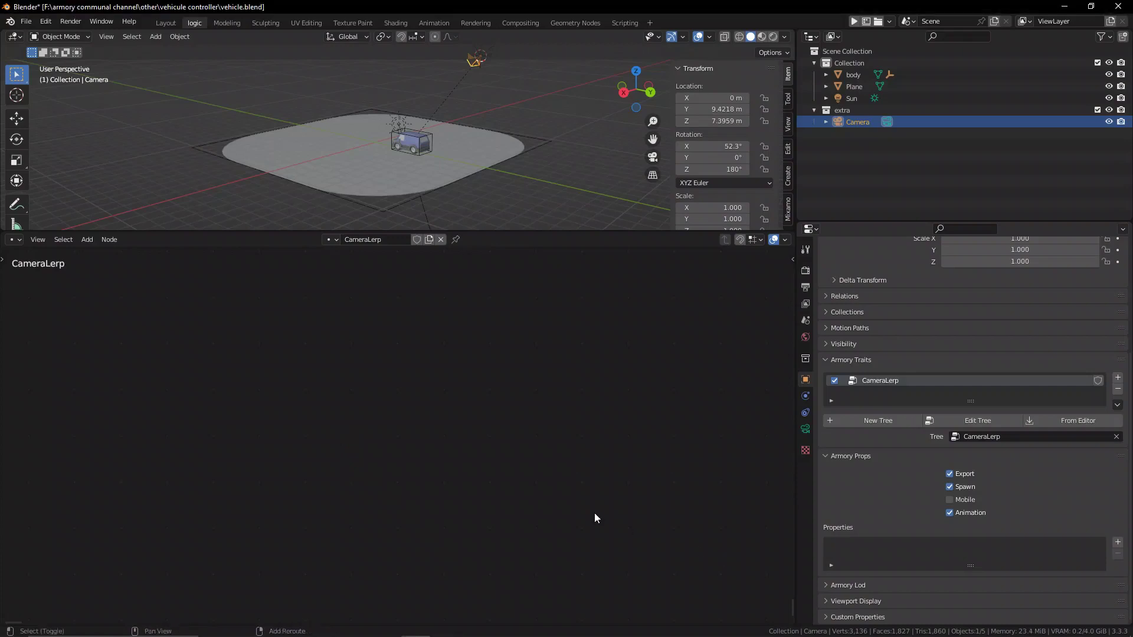
- Add an On Update node to the empty CameraLerp node tree
key(ctrl+f)
text(upda)
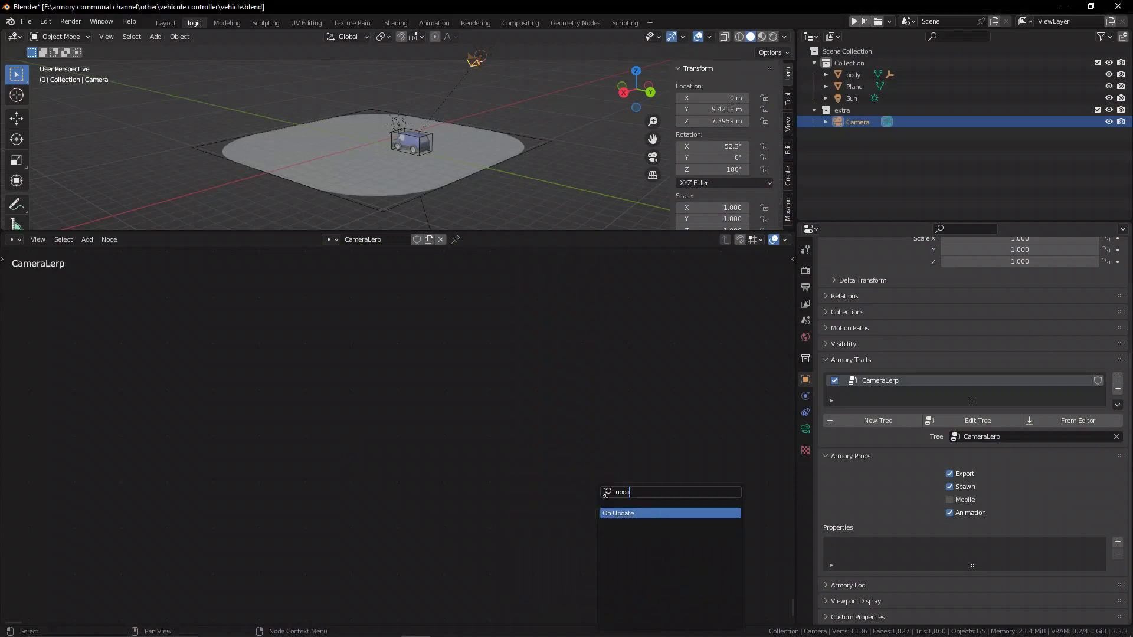
click(613, 512)
click(347, 394)
scroll(443, 424, up, 8)
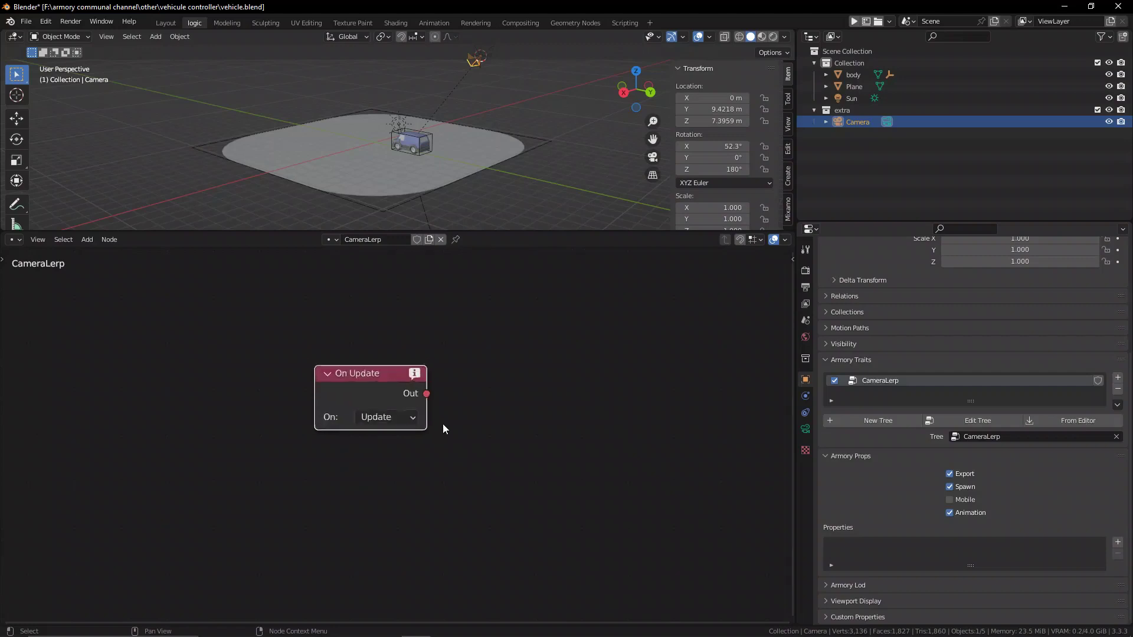
- Add a Set Object Location node and link the On Update output to its In socket
middle_drag(483, 426, 438, 422)
key(ctrl+f)
text(set loc)
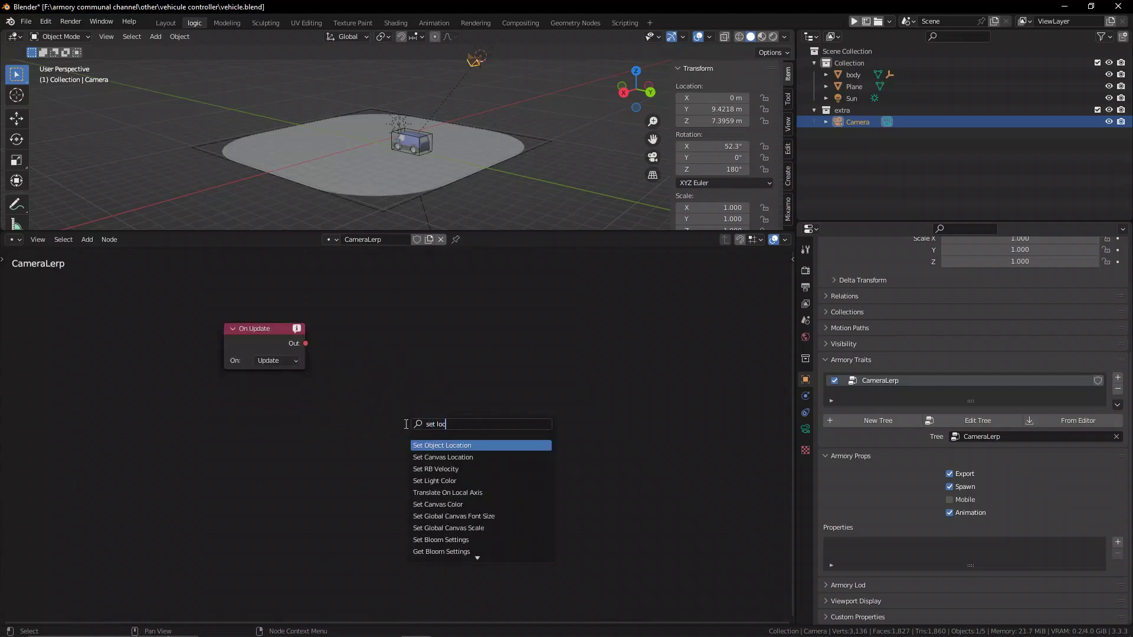
click(442, 445)
click(442, 390)
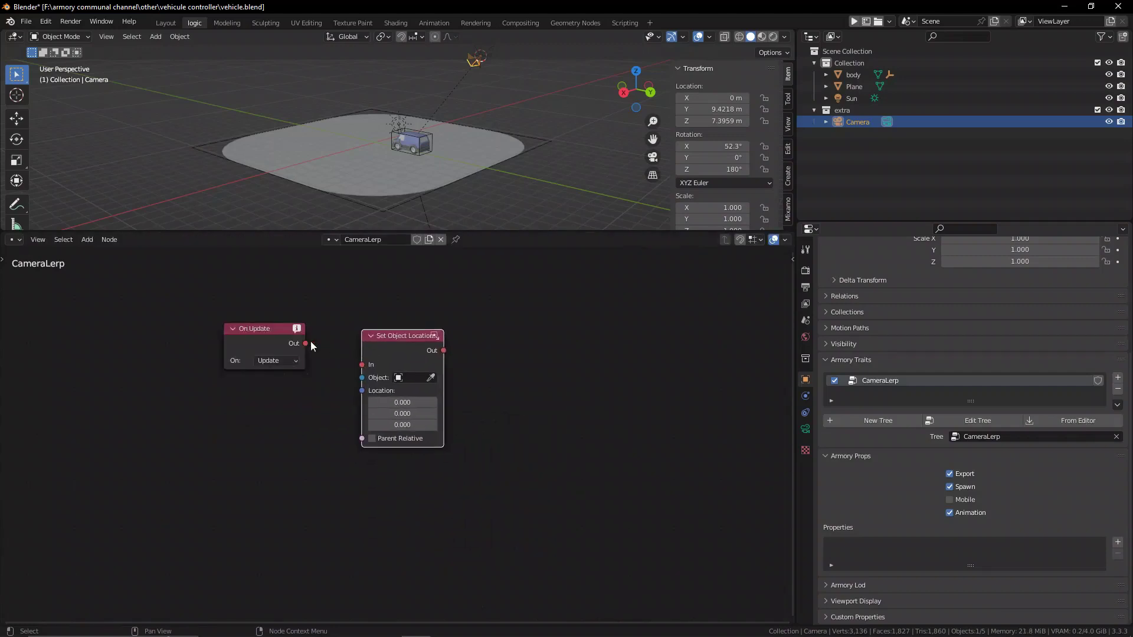
drag(305, 343, 362, 364)
- Add a Get Object Location node for Empty.001 and feed its Location into the Set Object Location node
key(shift+a)
text(get)
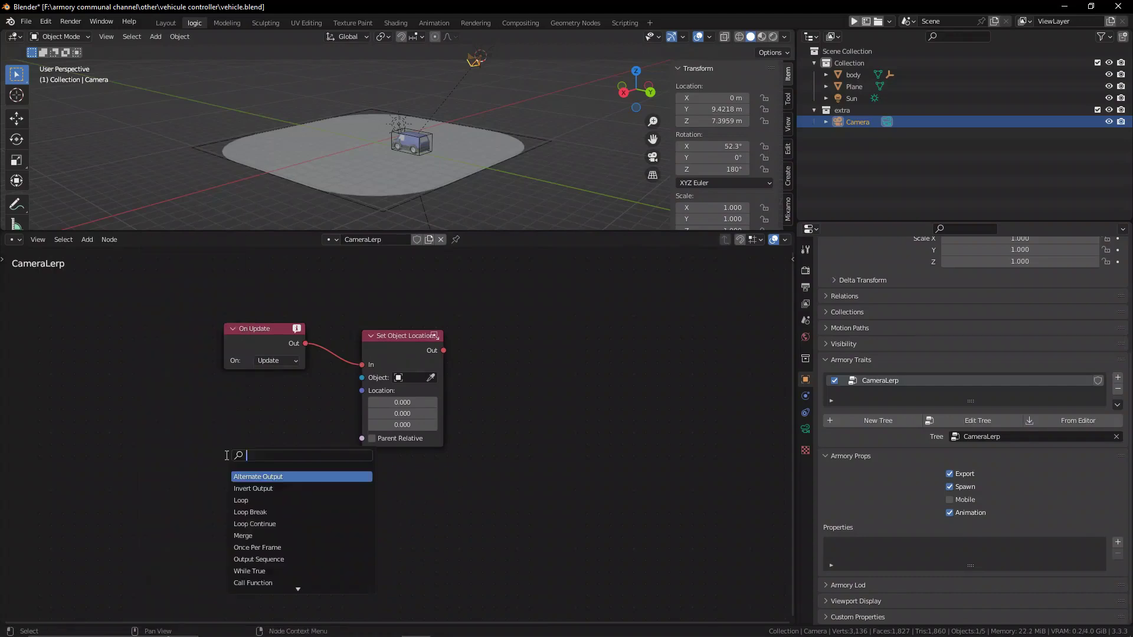
text( o)
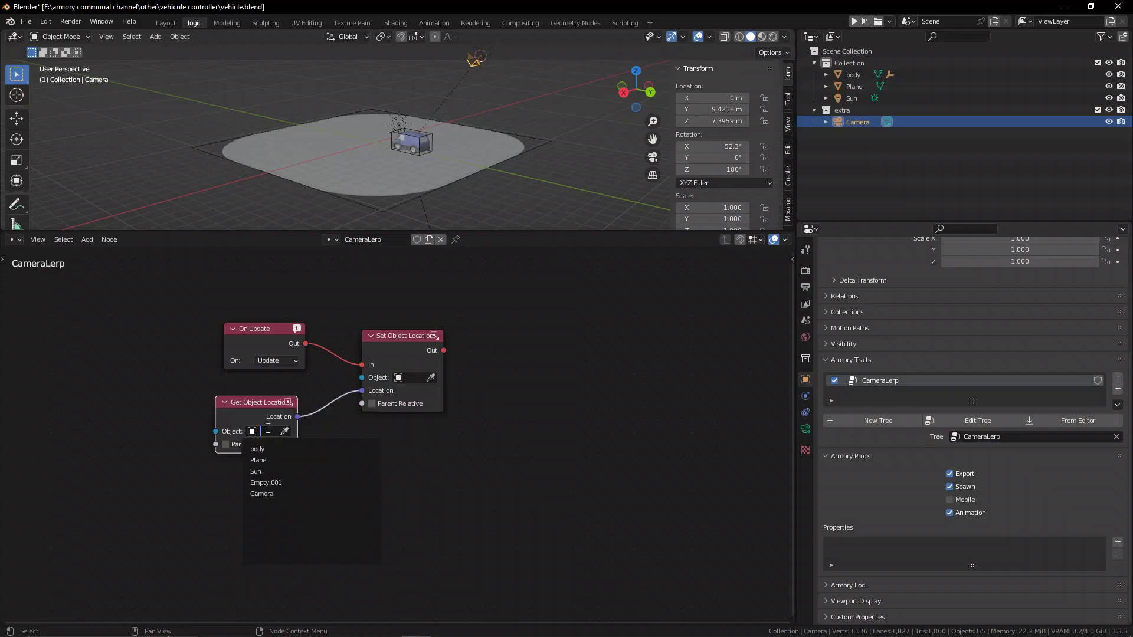
click(274, 481)
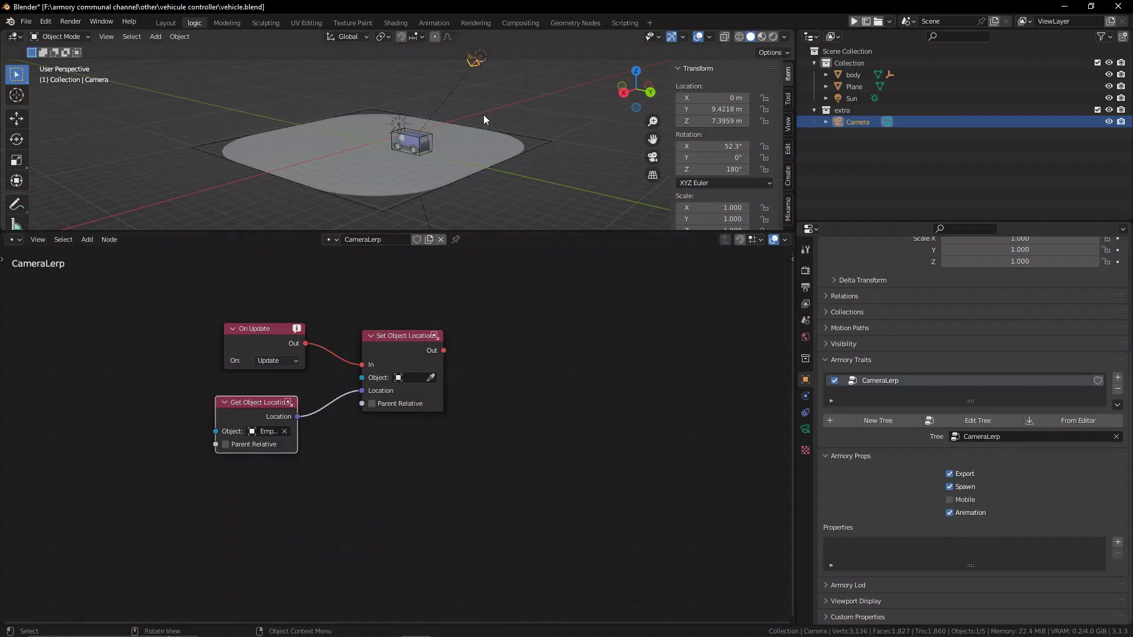
- Examine the camera and the arrows empty up close by trial-moving each one and cancelling the moves
key(KP_Decimal)
middle_drag(482, 114, 535, 112)
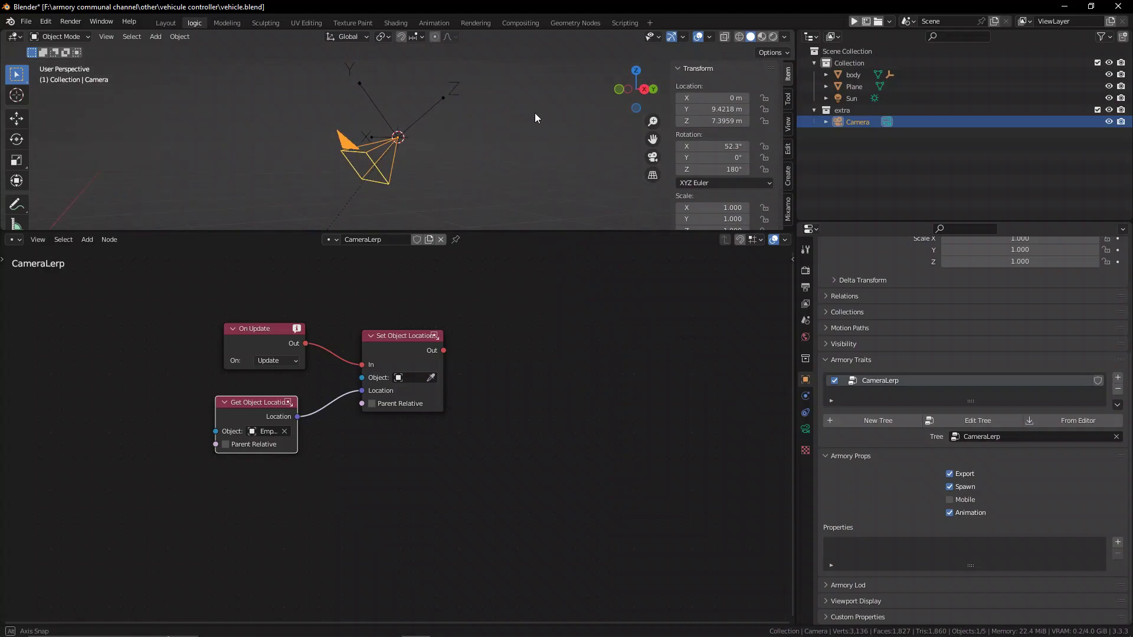
click(388, 150)
click(369, 162)
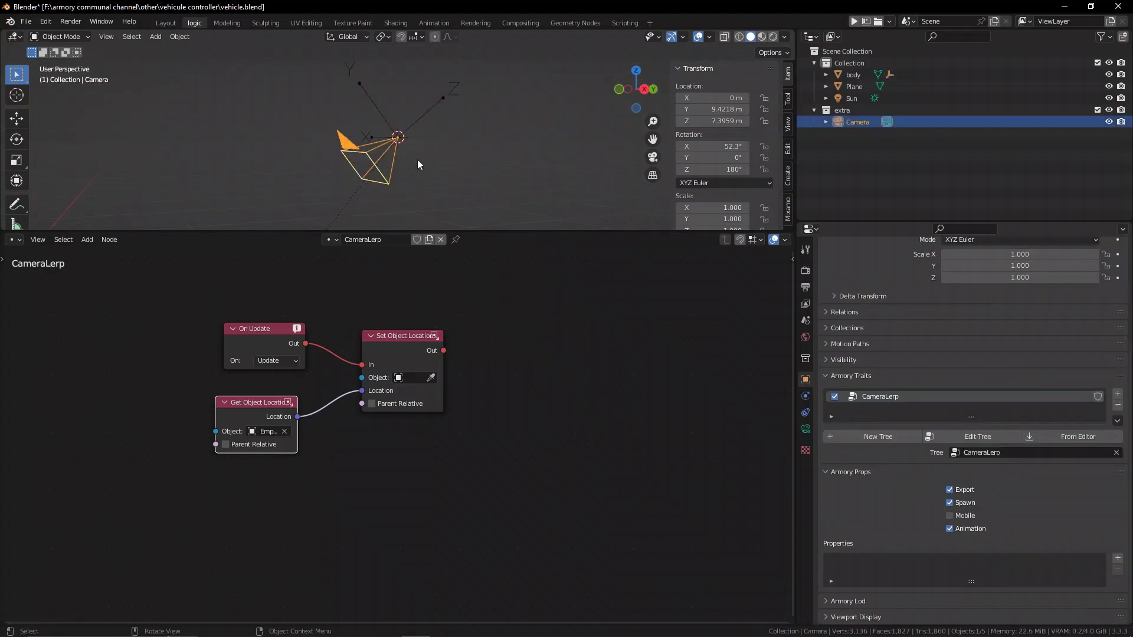
key(r)
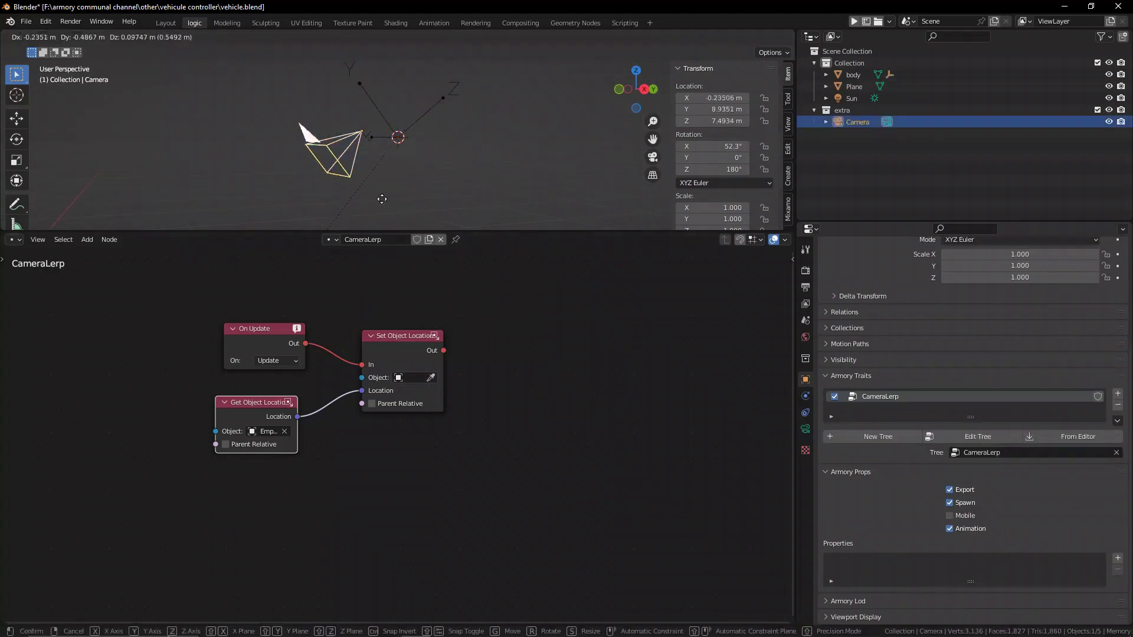
key(Escape)
click(421, 120)
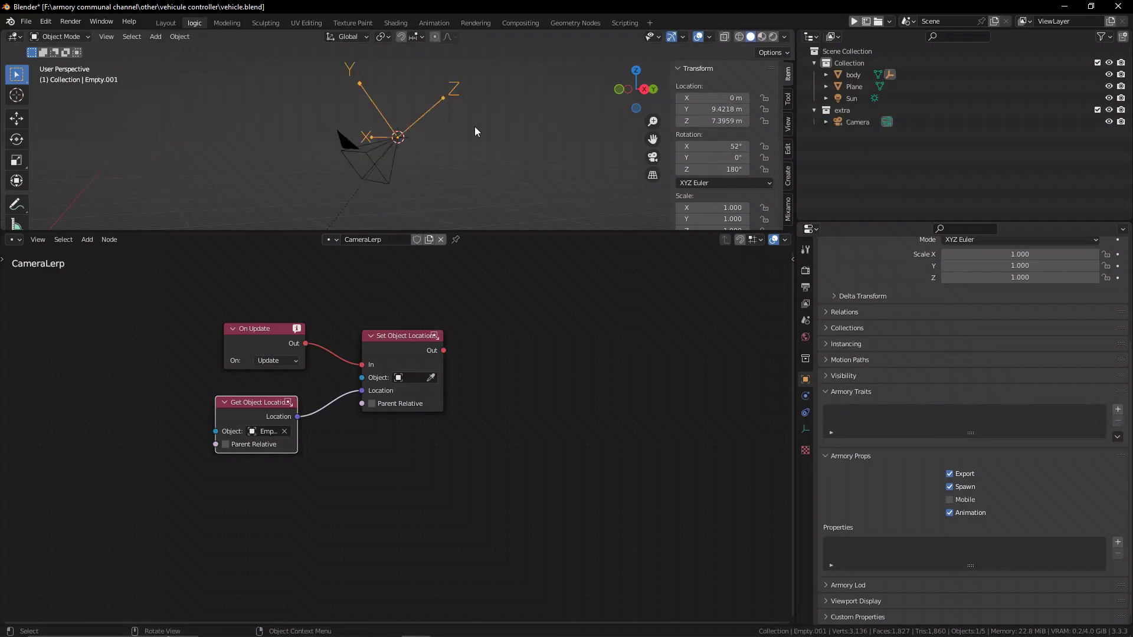
key(r)
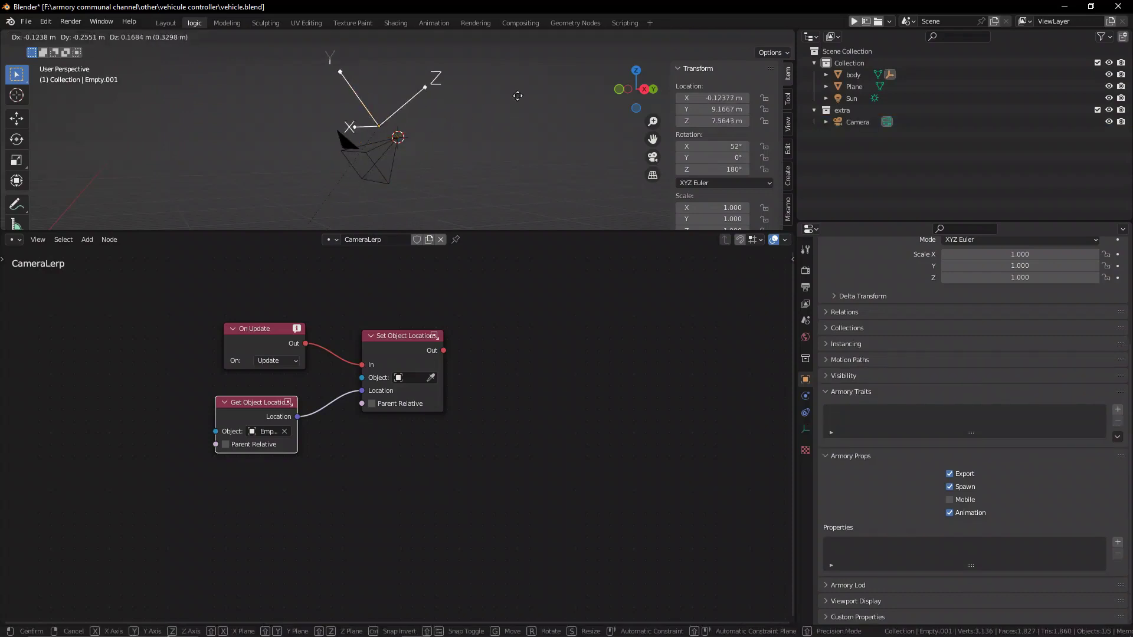
key(Escape)
click(398, 141)
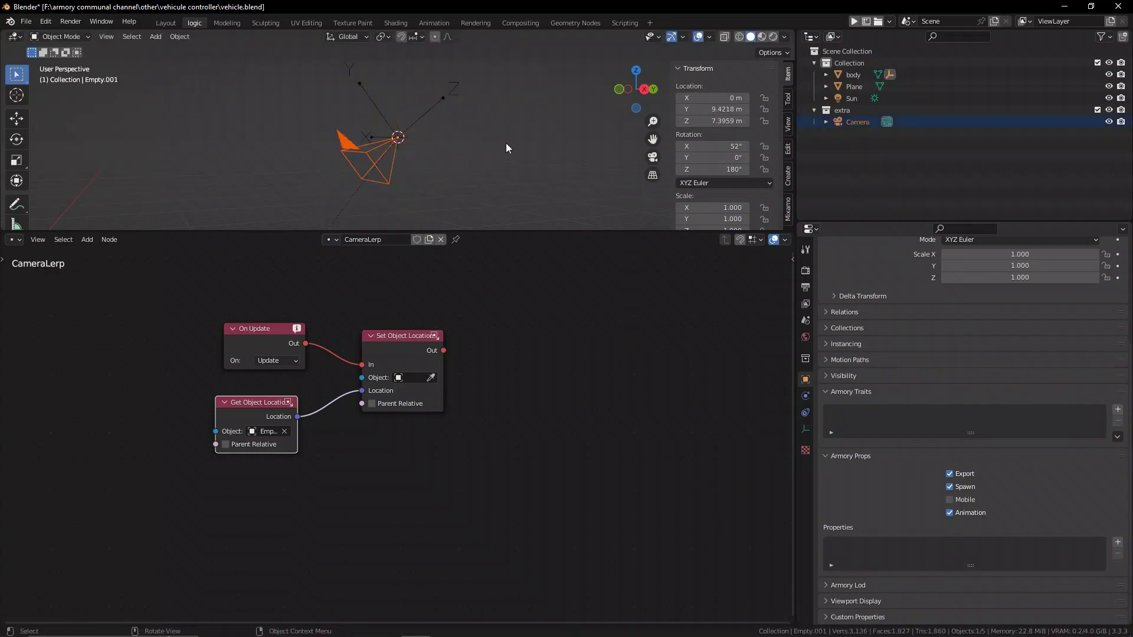
click(350, 153)
key(g)
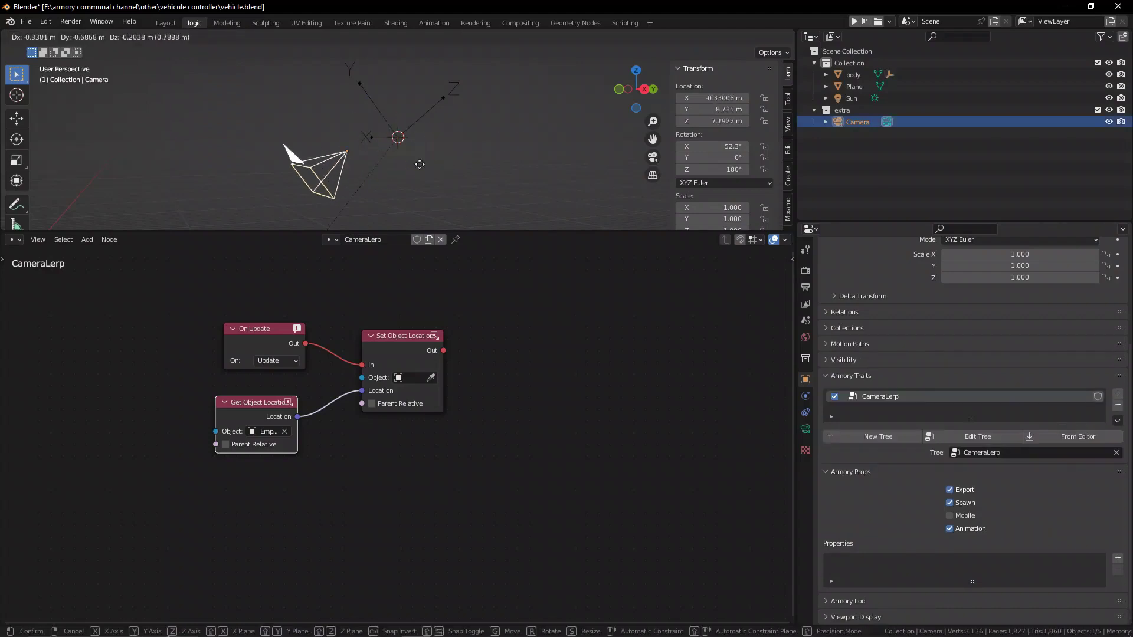
key(Escape)
- Add a Set Object Rotation node and link the Set Object Location output to its In socket
middle_drag(557, 456, 441, 475)
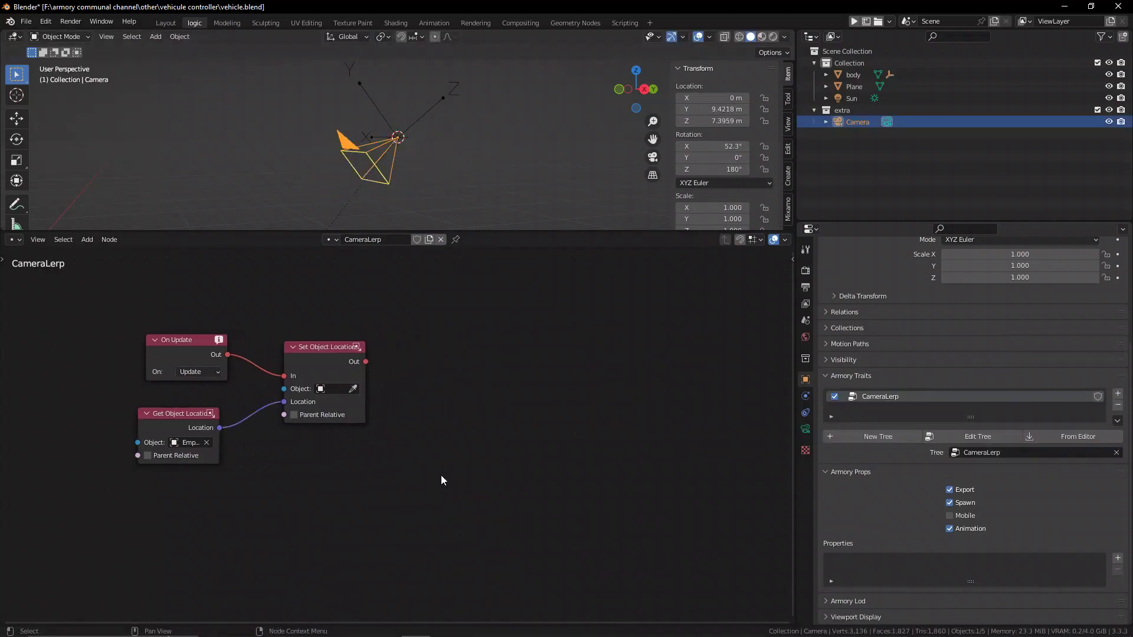
key(shift+a)
click(439, 472)
text(set)
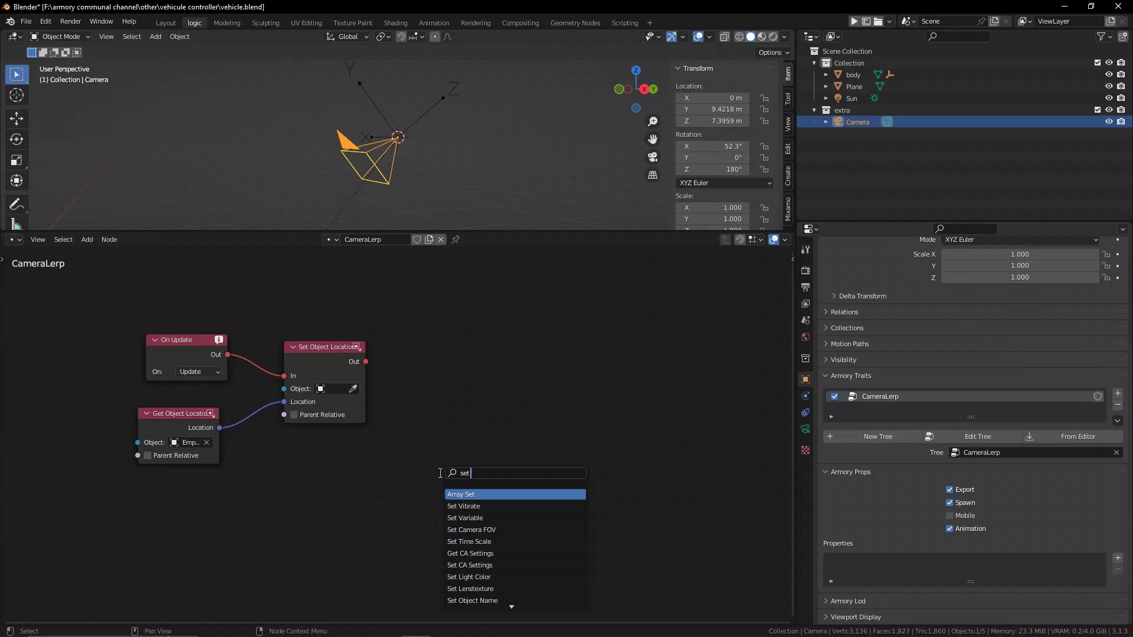
text( ro)
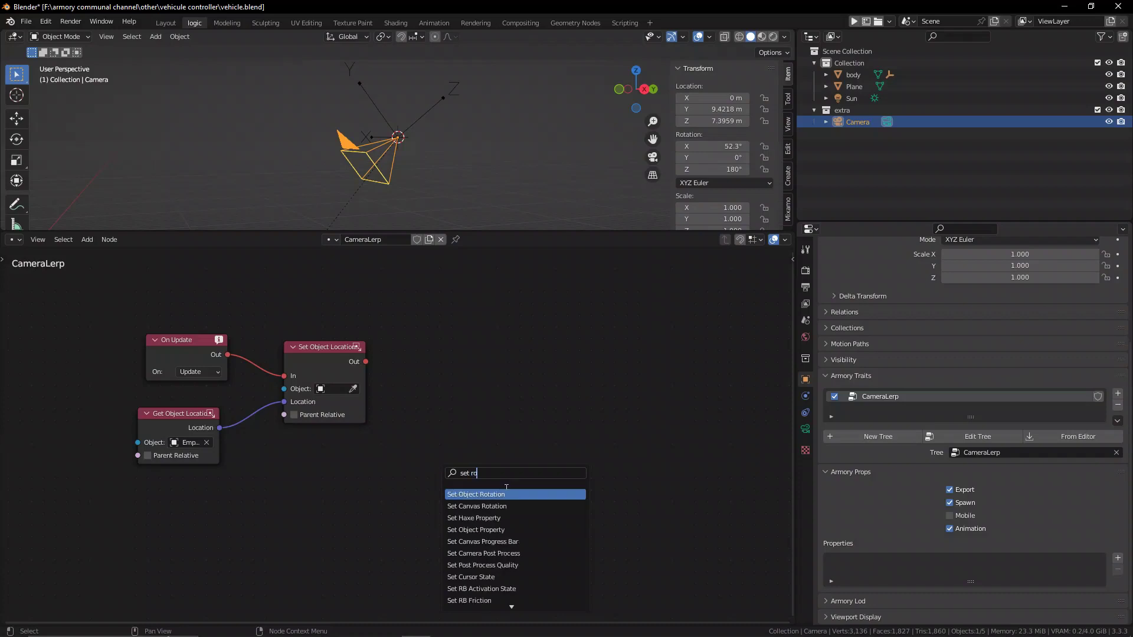
key(Return)
click(488, 331)
drag(365, 362, 489, 364)
drag(523, 350, 549, 311)
- Add a Rotation Math node set to Lerp and link its Result to the Rotation input of Set Object Rotation
key(shift+a)
text(ro)
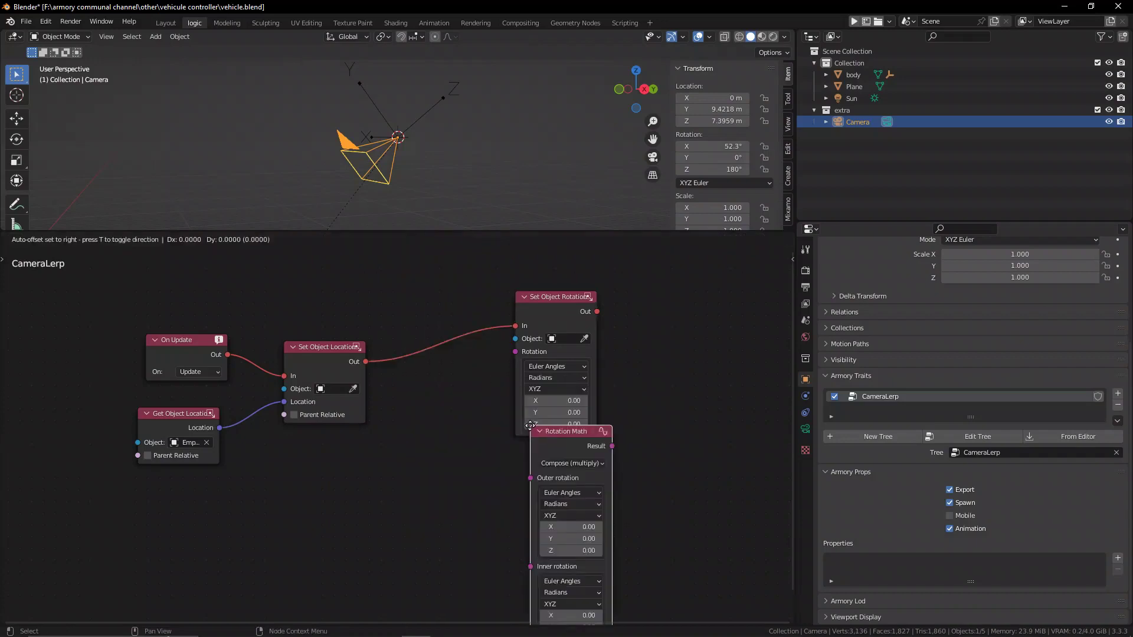
click(519, 430)
click(386, 407)
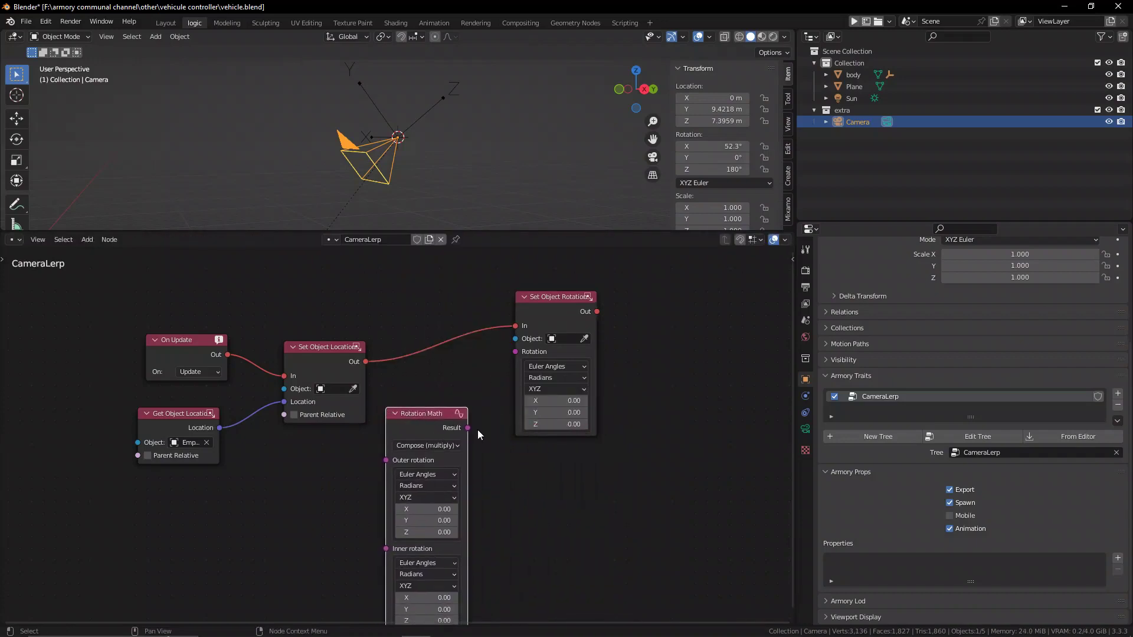
drag(468, 427, 515, 352)
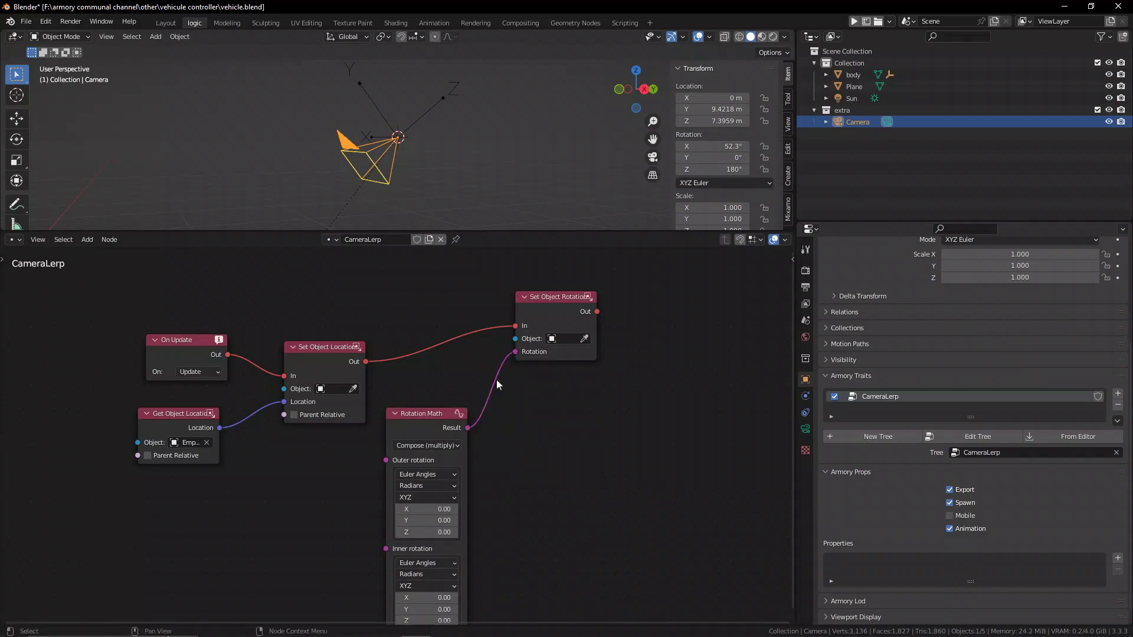
click(437, 443)
click(421, 501)
drag(538, 337, 546, 377)
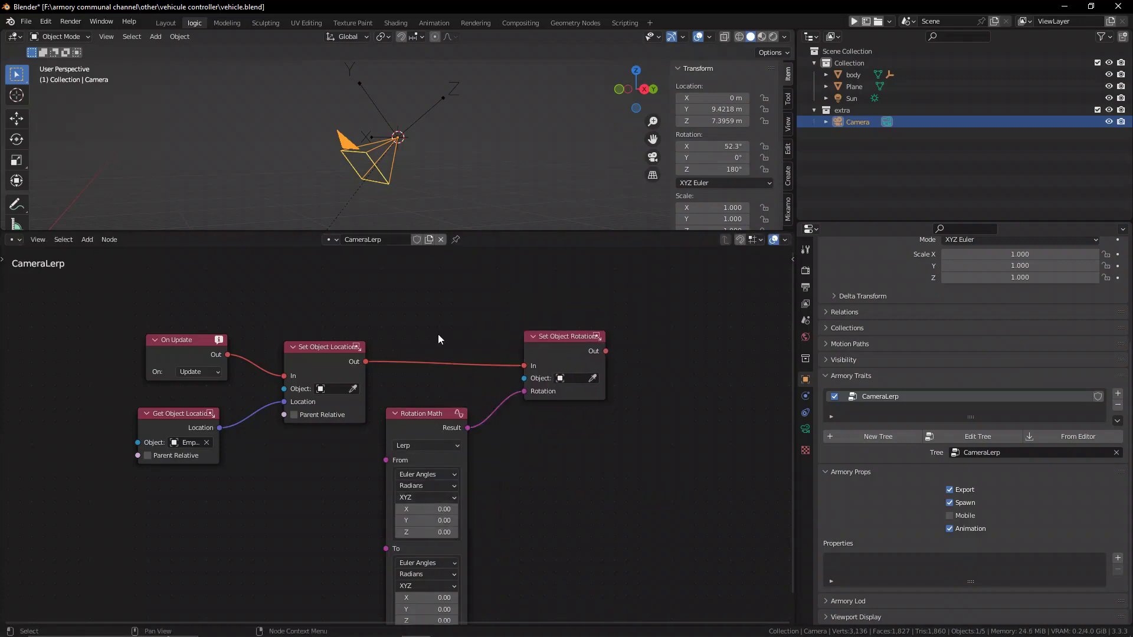
- Add a Get Object Rotation node and link its Rotation to the From input of Rotation Math
key(shift+a)
text(get)
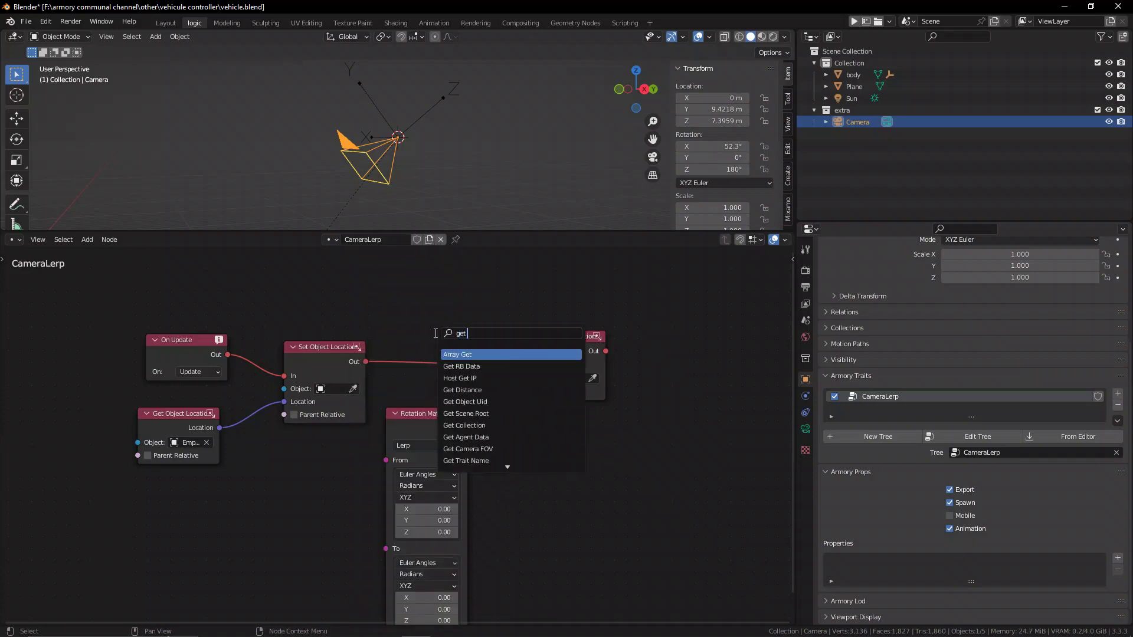
text( rot)
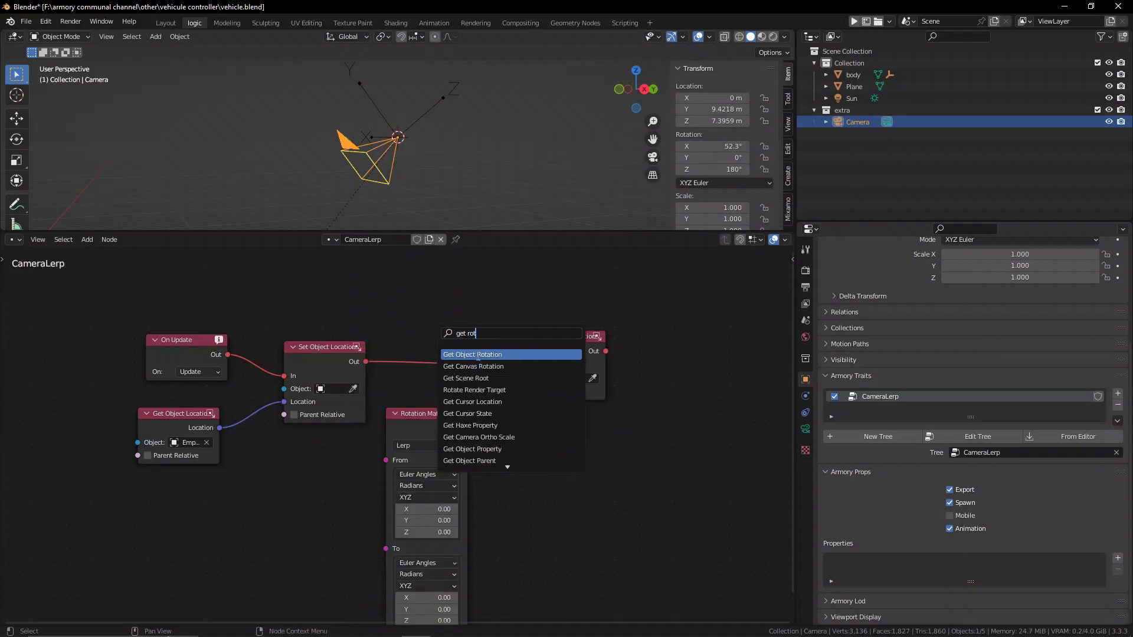
key(Return)
click(357, 484)
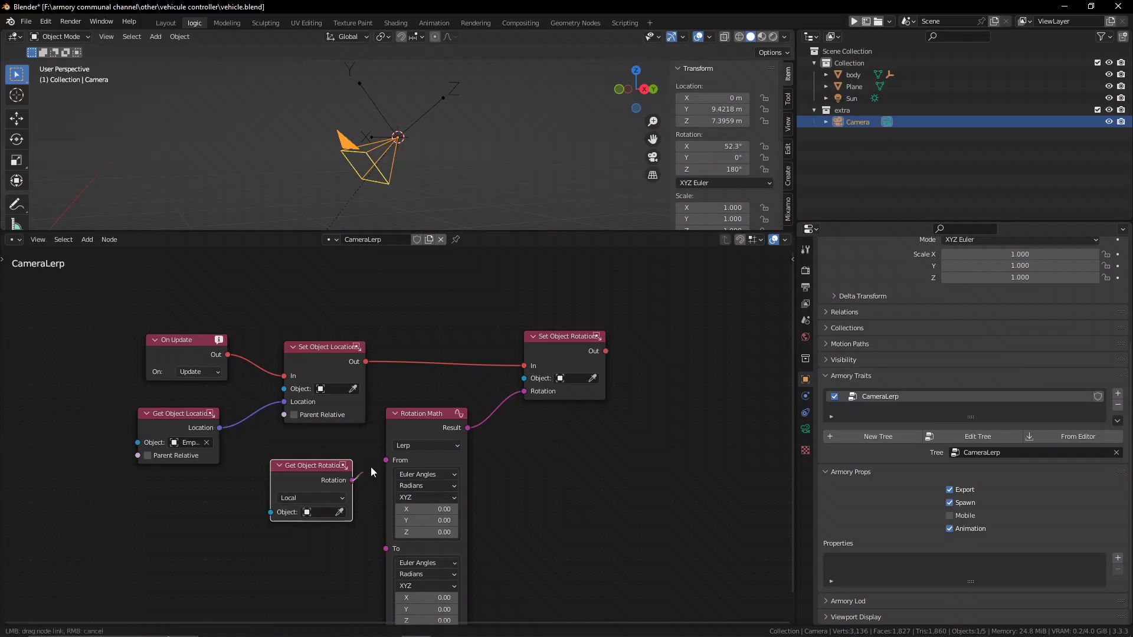
drag(381, 457, 386, 460)
- Duplicate the Get Object Rotation node, link the copy to the To input of Rotation Math, and rearrange the nodes
key(shift+d)
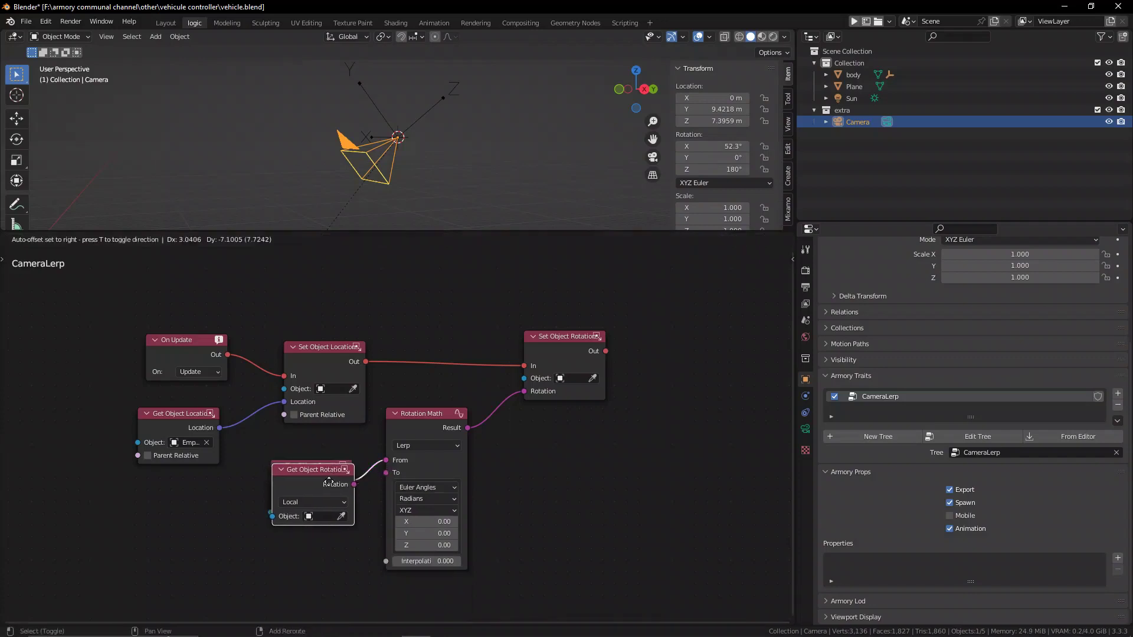
click(321, 541)
drag(387, 482, 386, 472)
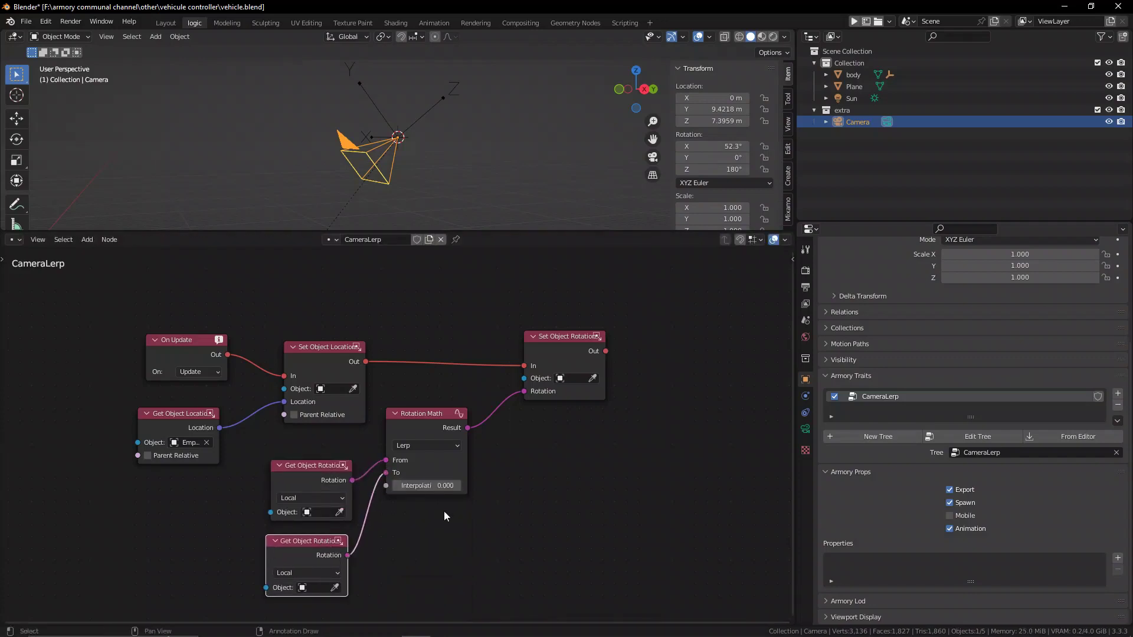
drag(417, 412, 405, 477)
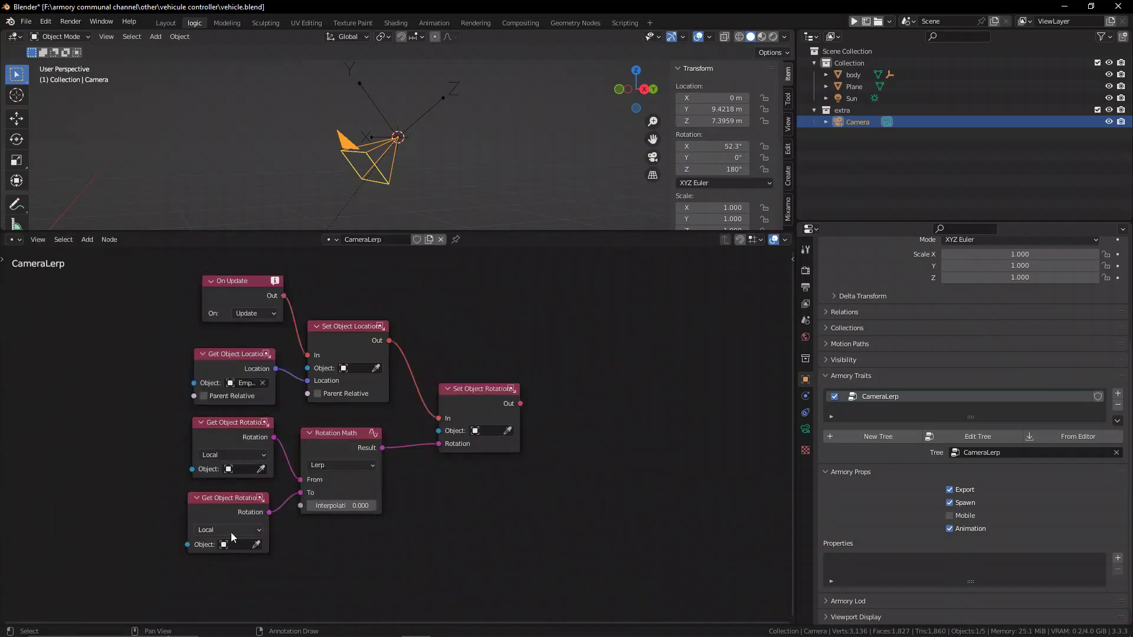
- Set the Get Object Rotation node feeding the To input to Global and assign the arrows empty as its object
click(231, 530)
click(224, 548)
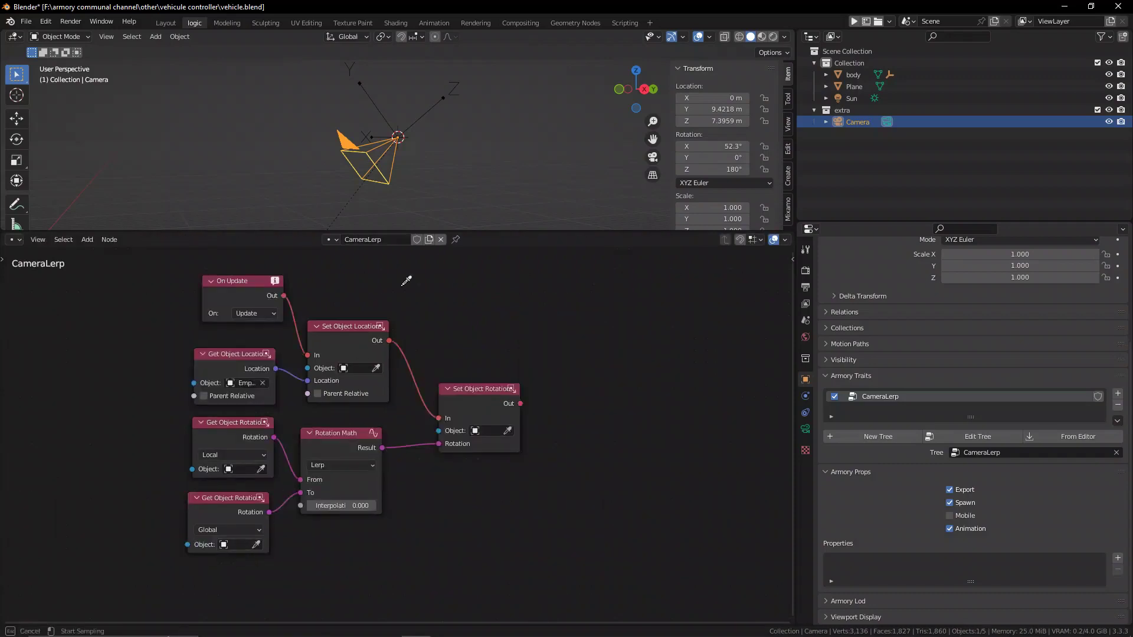
click(433, 100)
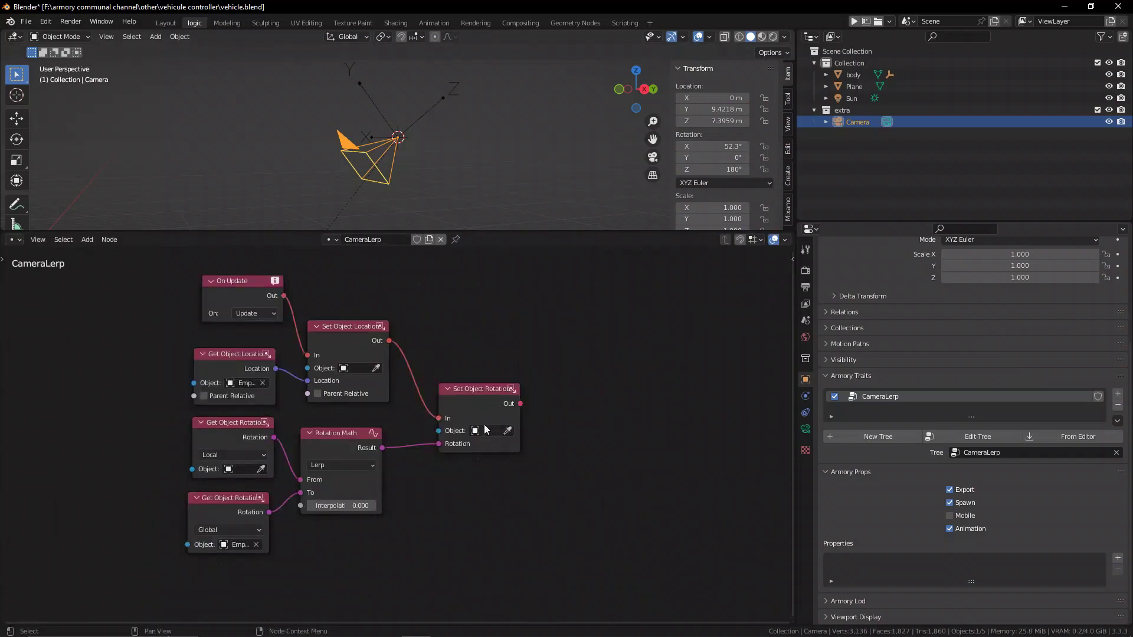
- Set the Rotation Math node's interpolation to 0.130 and launch the game preview
click(806, 270)
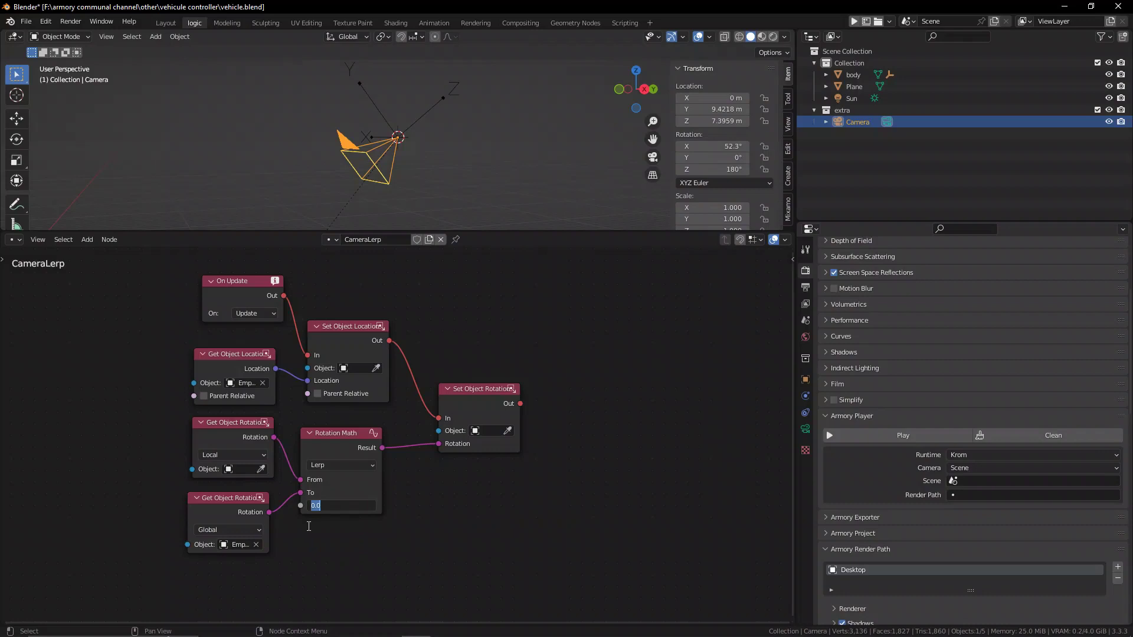
key(Return)
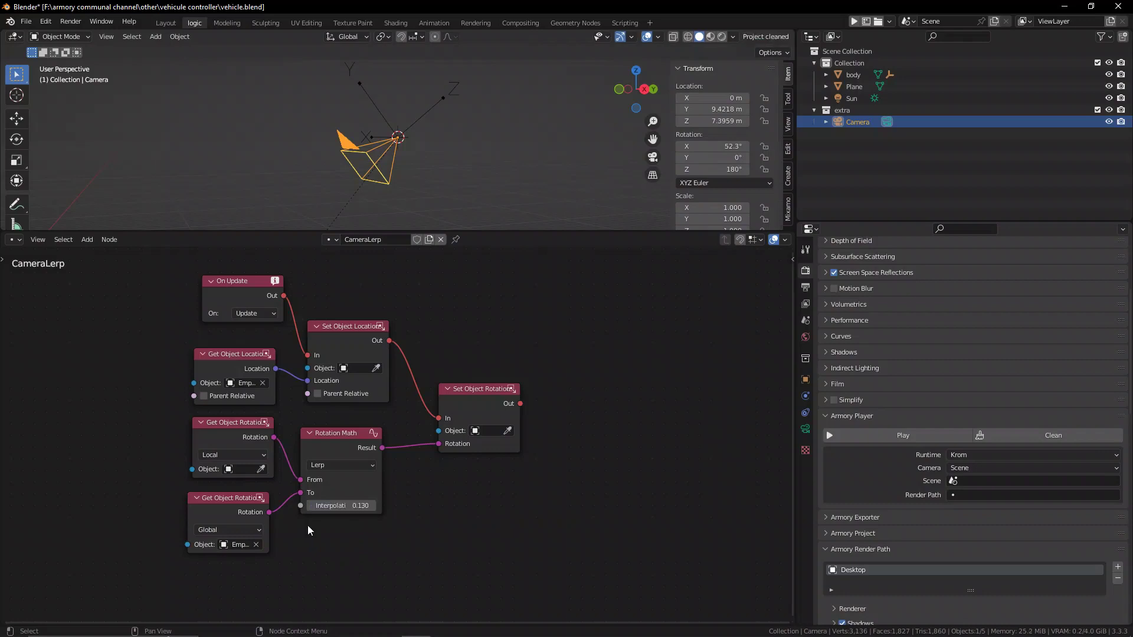
key(F5)
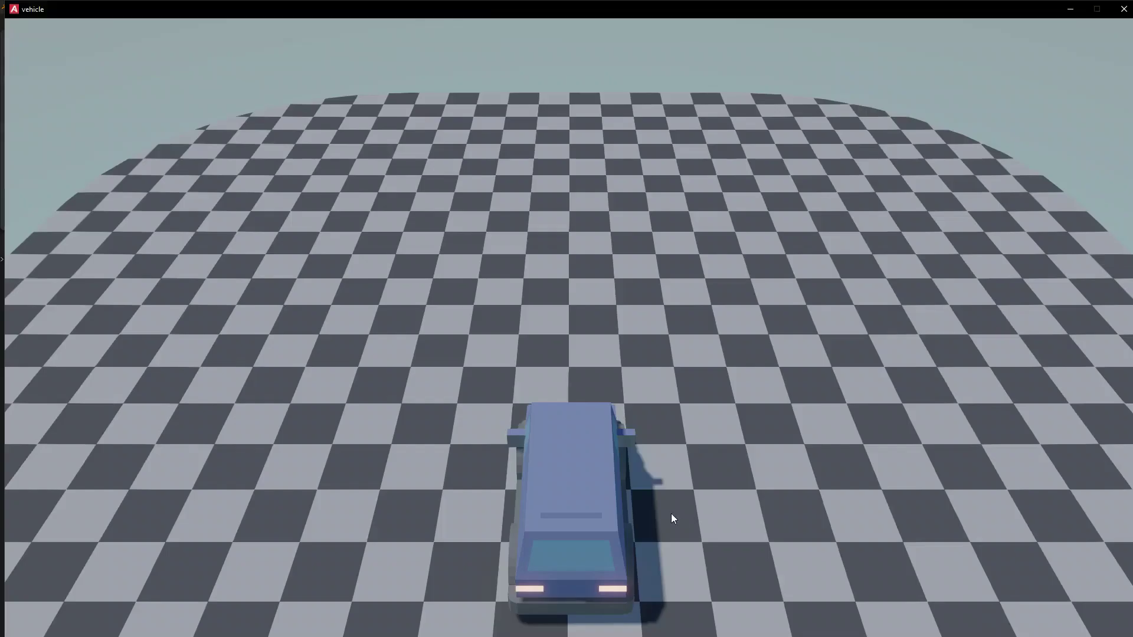
- Drive the van forward and steer it both ways to examine the camera's rotation smoothing, and close the preview
key(w)
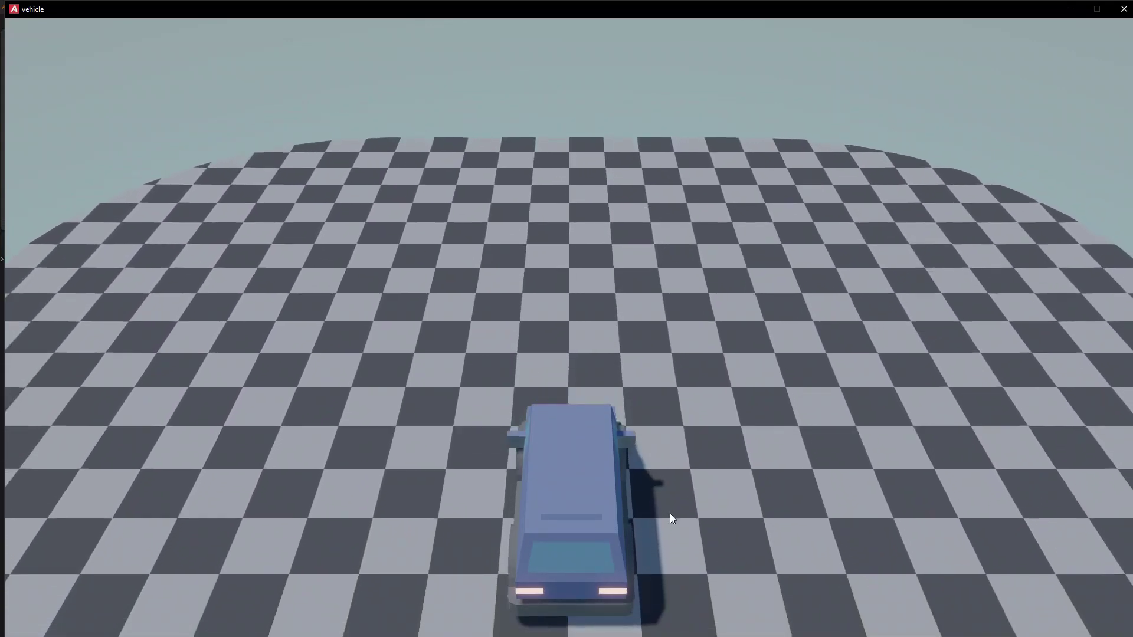
key(Right)
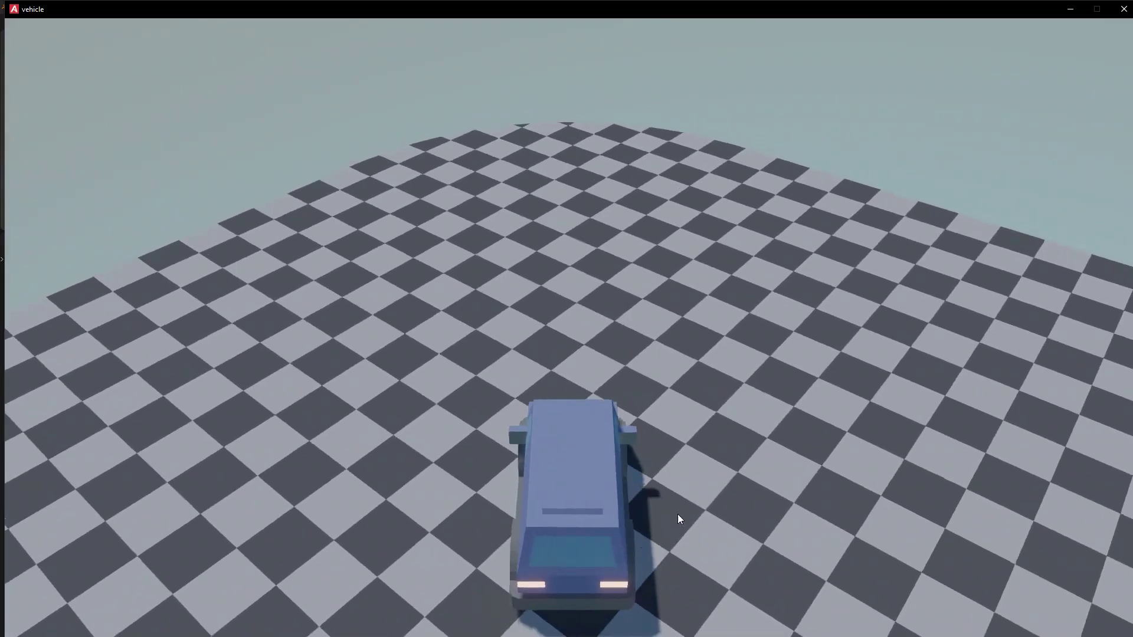
key(Left)
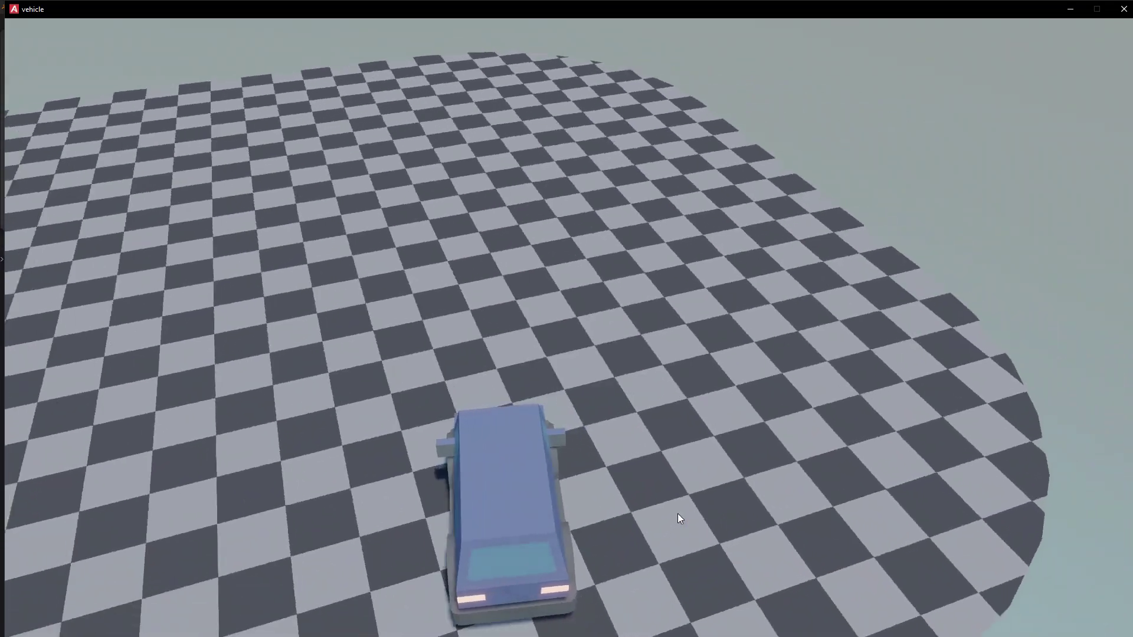
key(d)
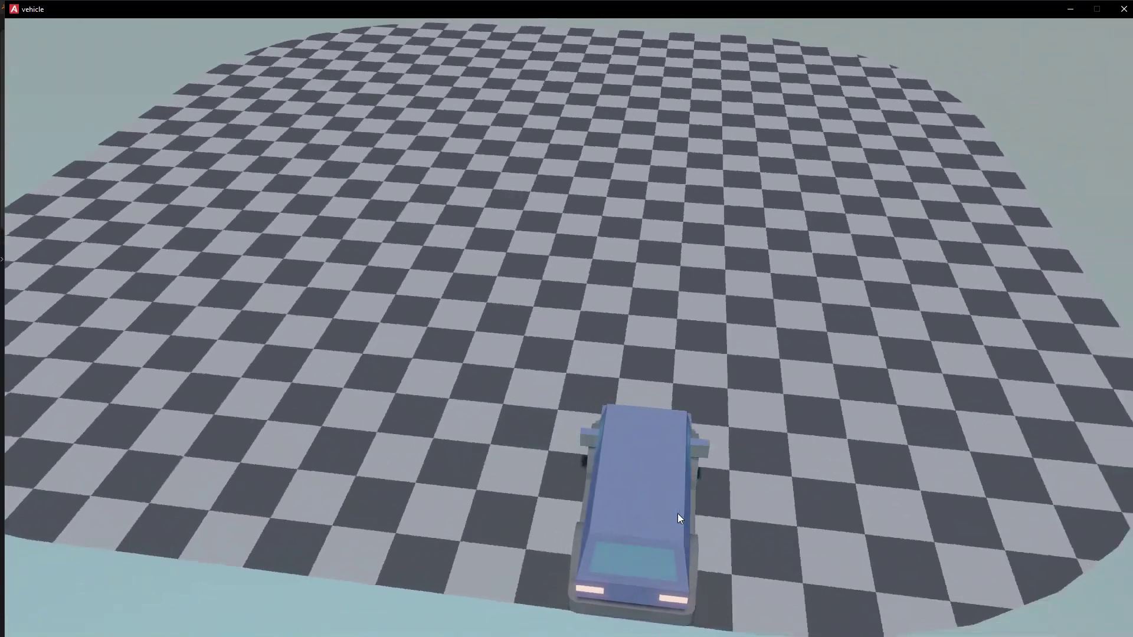
key(Up)
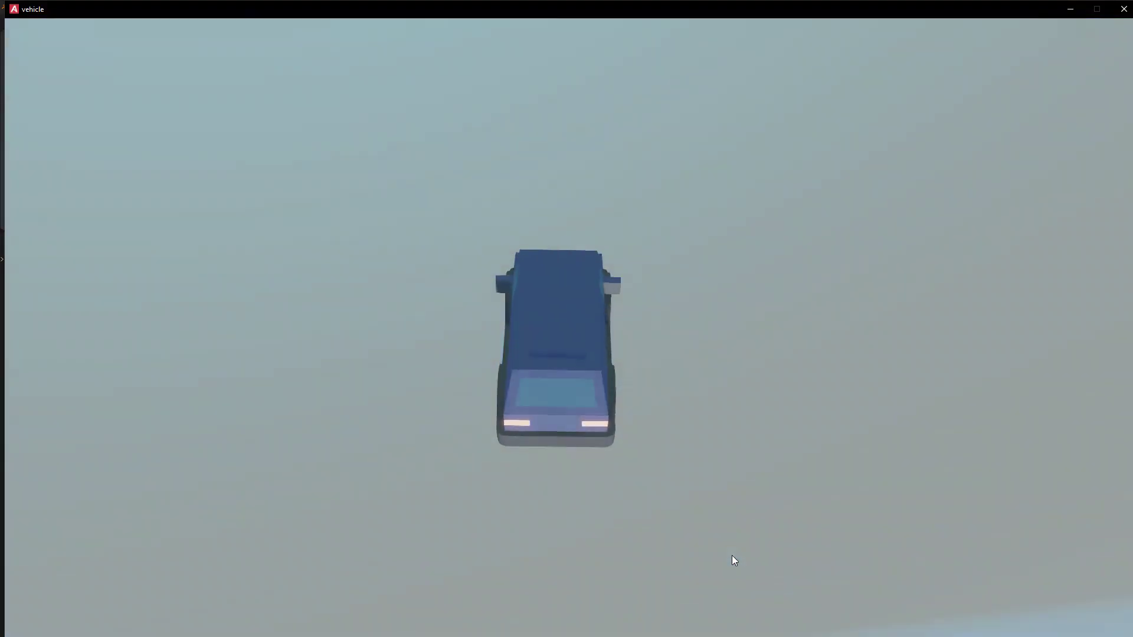
key(alt+F4)
- Replace the Rotation Math node with a Tween Rotation node placed between the Get Object Rotation and Set Object Rotation nodes
scroll(430, 481, up, 2)
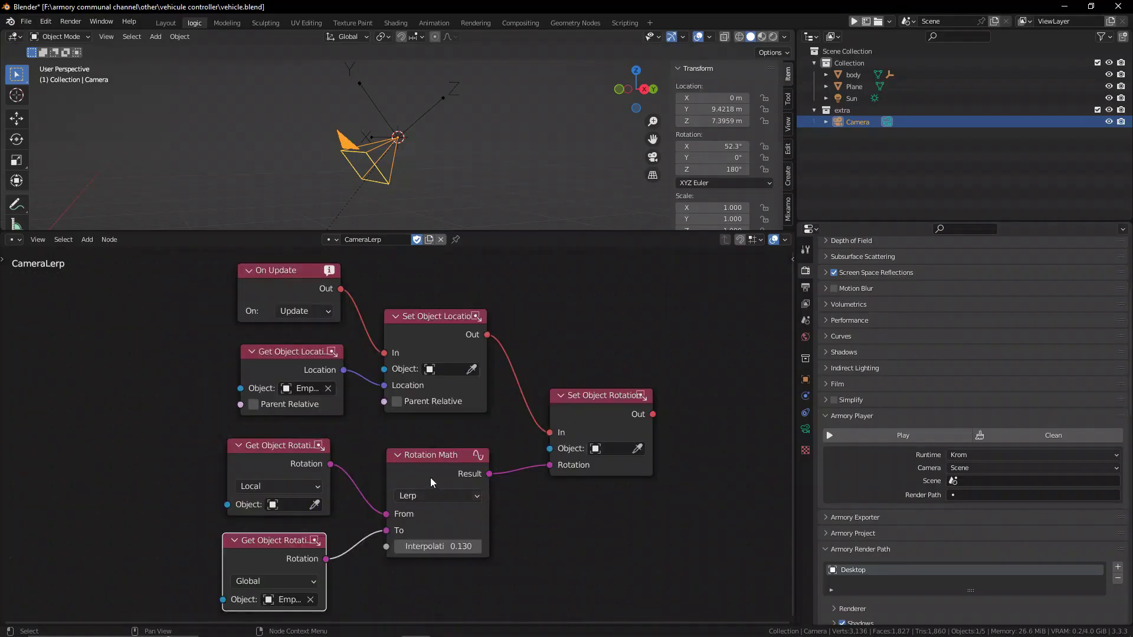
key(x)
key(shift+a)
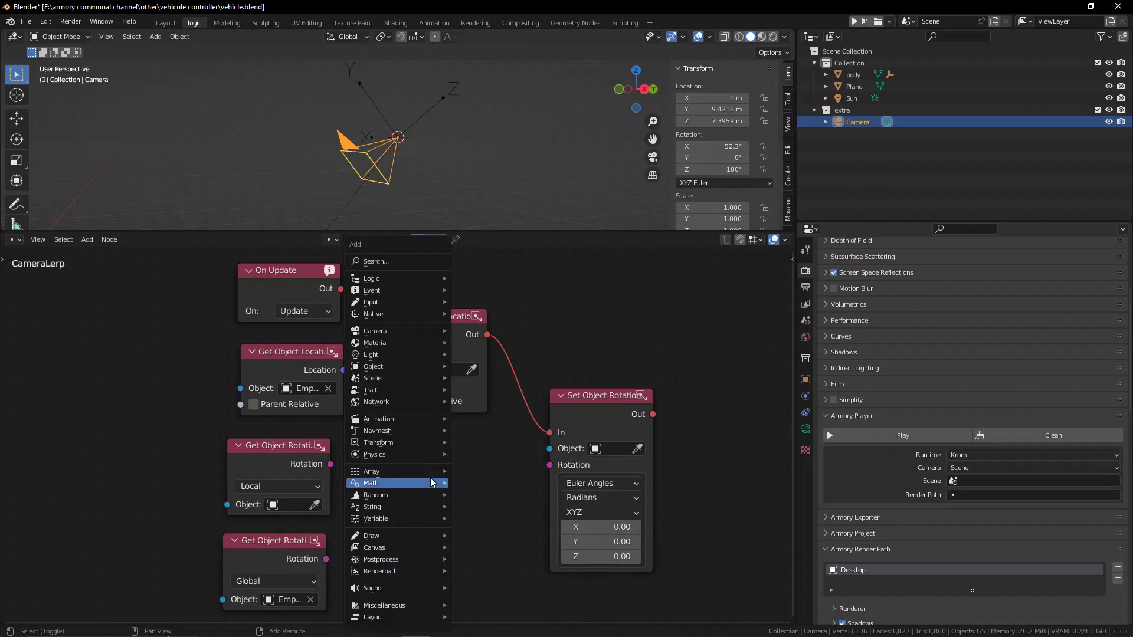
click(430, 476)
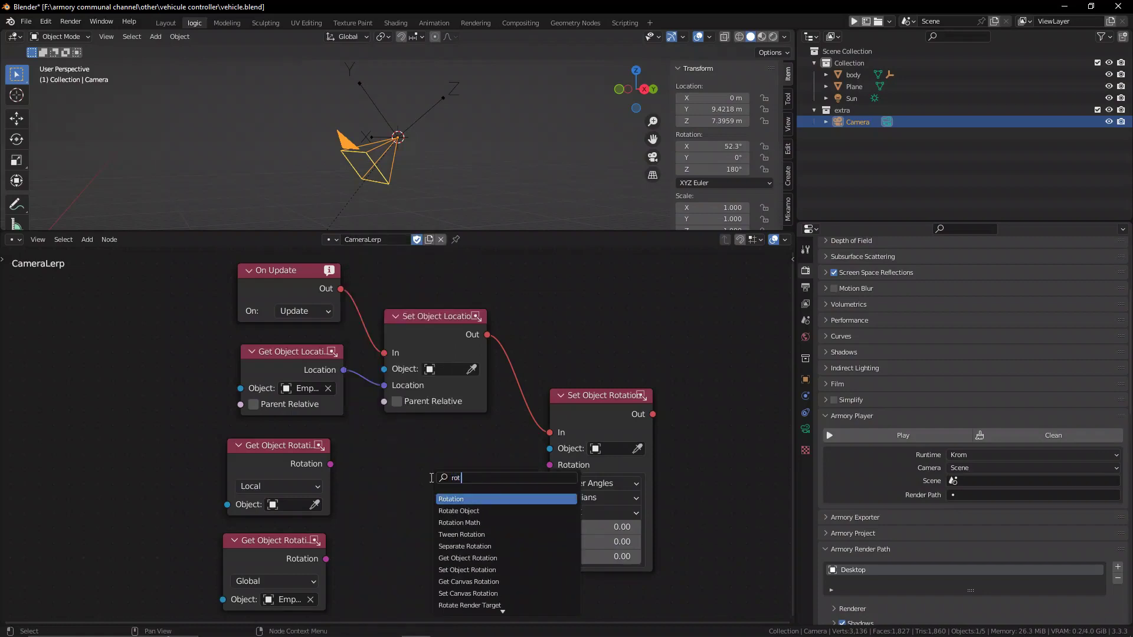
key(Return)
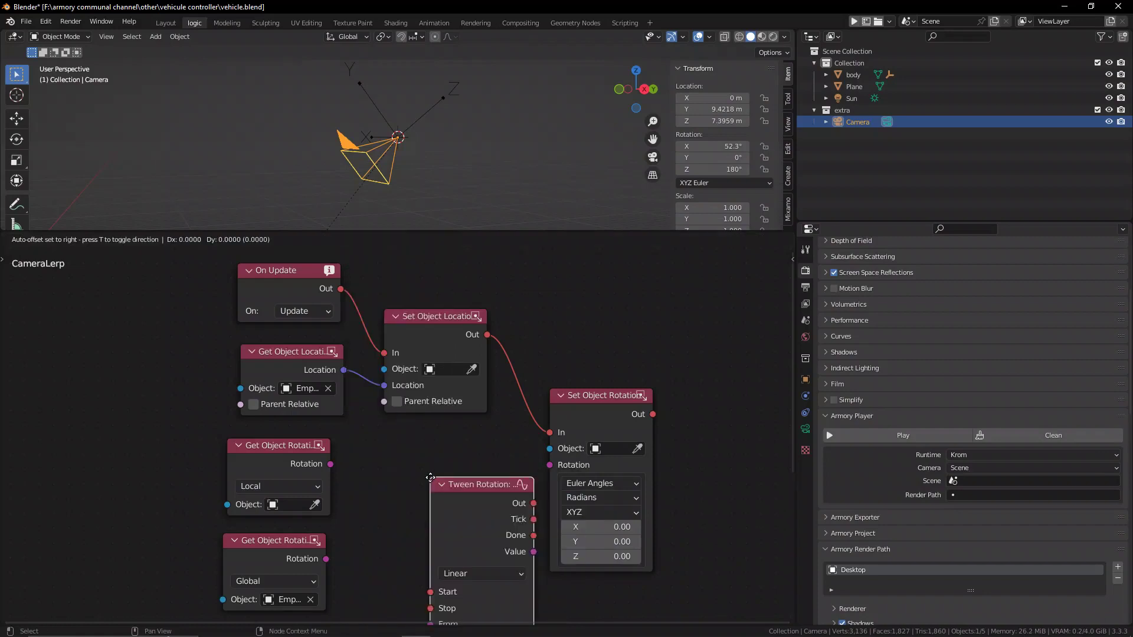
click(373, 434)
scroll(510, 444, up, 1)
middle_drag(506, 515, 500, 418)
- Link the Local and Global rotations to Tween Rotation's From and To, and its Tick and Value to Set Object Rotation's In and Rotation
scroll(509, 448, down, 6)
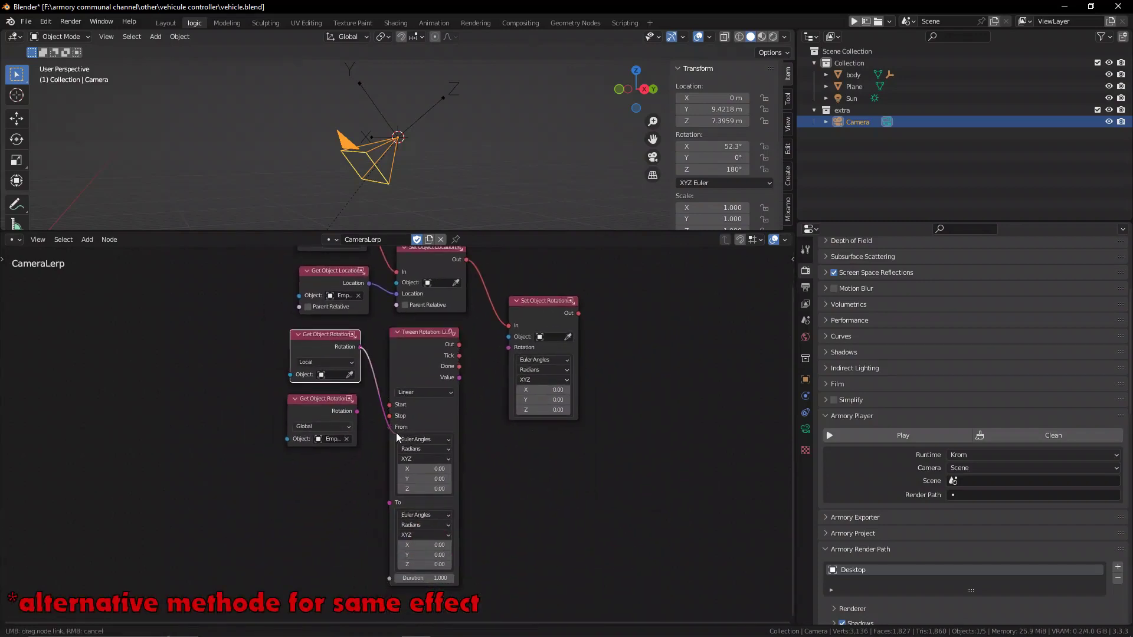
mouse_move(397, 437)
mouse_down()
mouse_move(391, 427)
mouse_move(391, 437)
mouse_up()
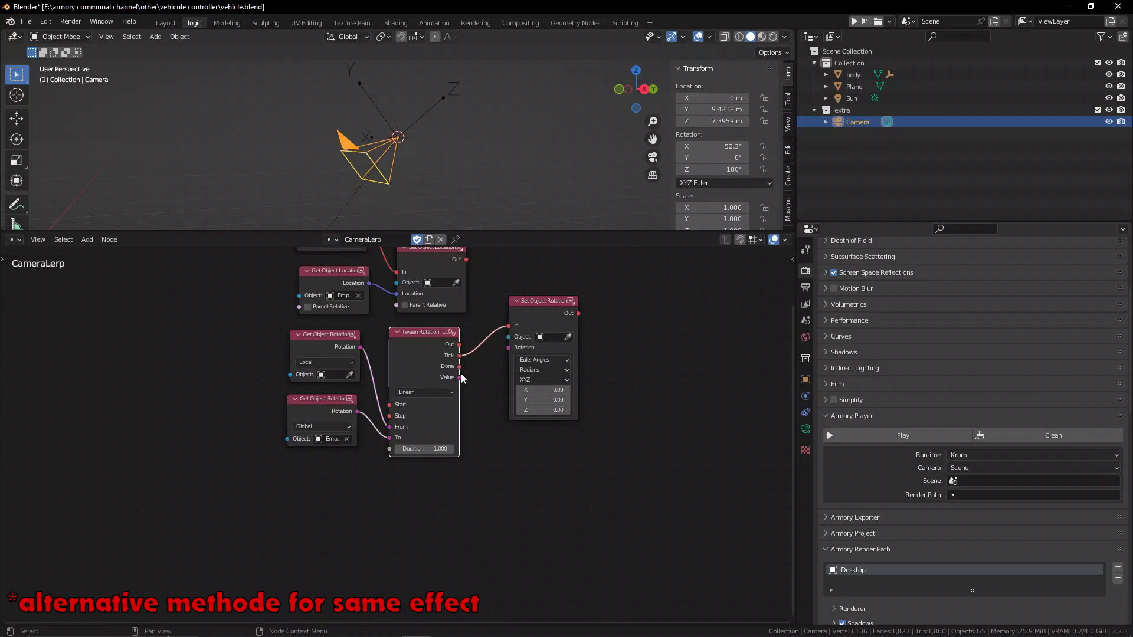
drag(506, 352, 508, 348)
- Rearrange the rotation nodes and link Set Object Location's Out to the Start input of Tween Rotation
drag(660, 430, 276, 353)
key(g)
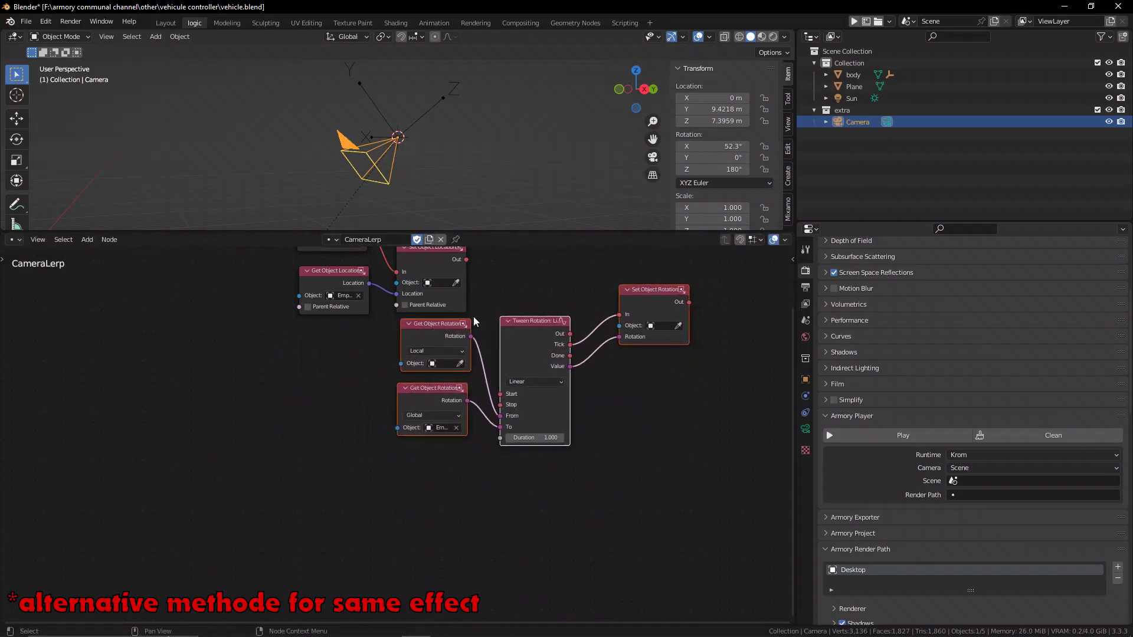
middle_drag(515, 297, 464, 405)
drag(469, 446, 468, 355)
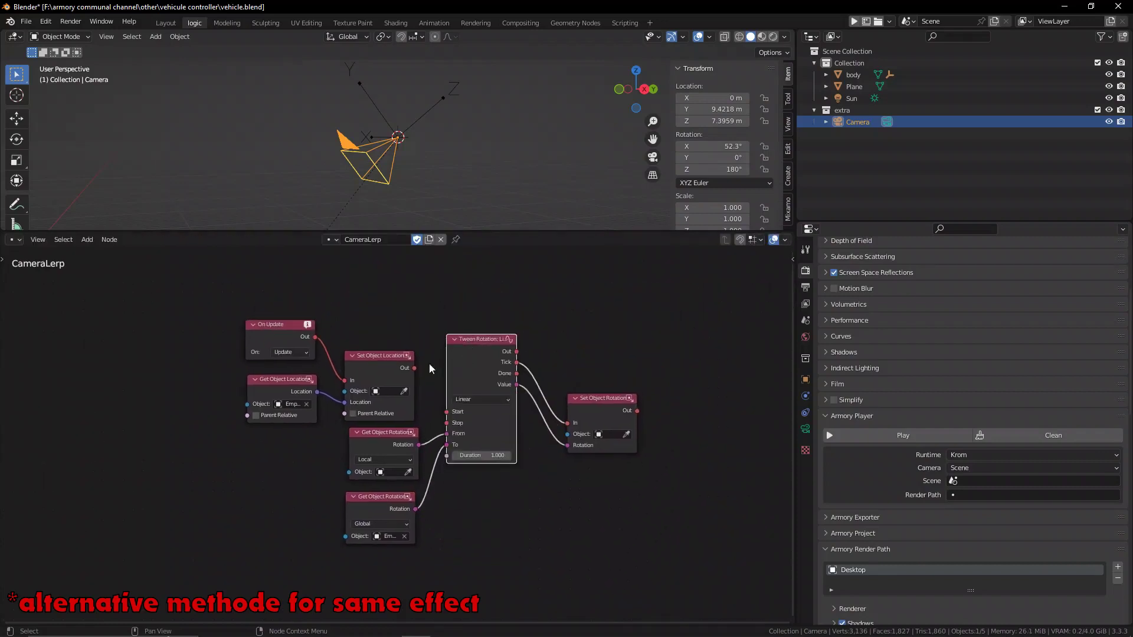
drag(455, 412, 455, 412)
- Set the Tween Rotation node's easing to SineInOut and its duration to 0.130
scroll(532, 509, up, 4)
middle_drag(589, 508, 457, 500)
scroll(444, 521, down, 1)
click(363, 400)
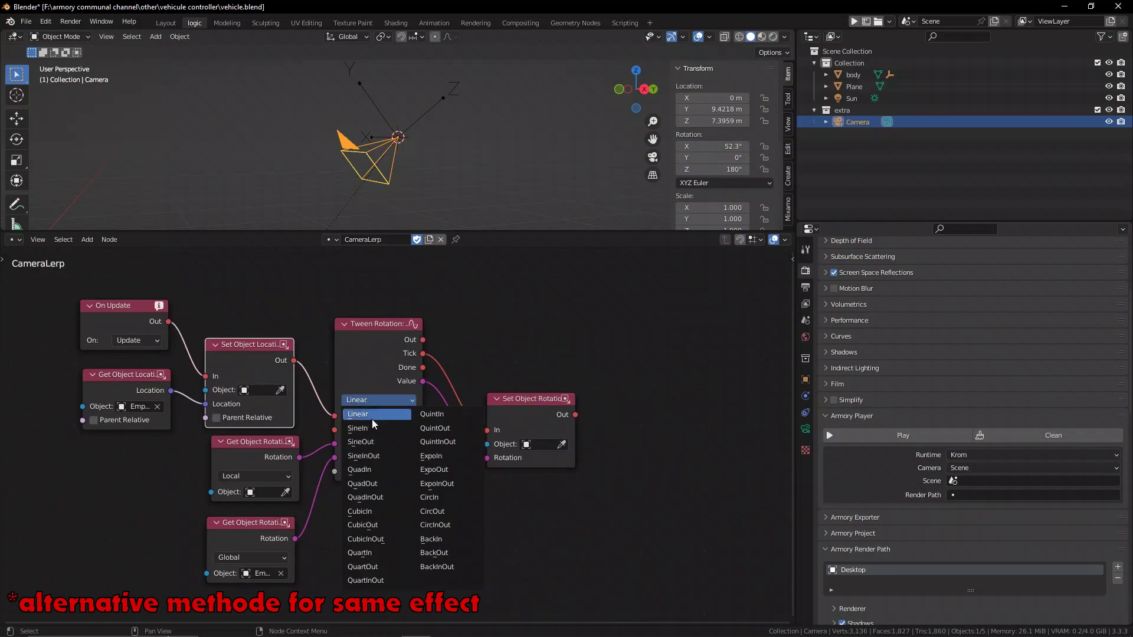
click(387, 458)
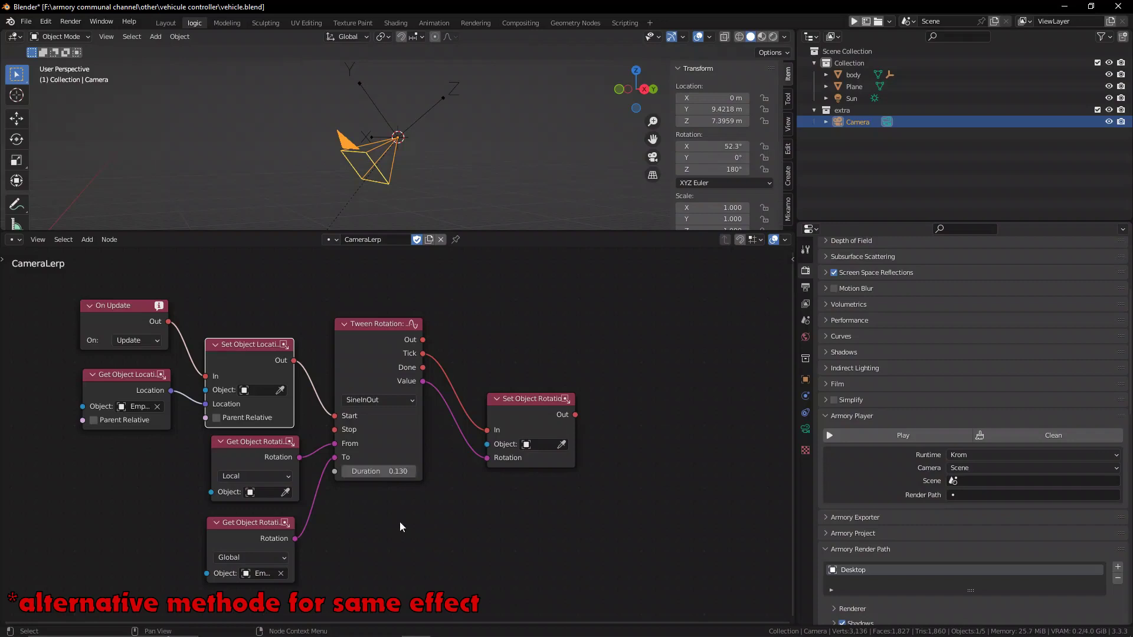
- Run the game and drive the van to check the camera with the tweened rotation, and close the preview
middle_drag(385, 493, 480, 499)
scroll(468, 479, up, 2)
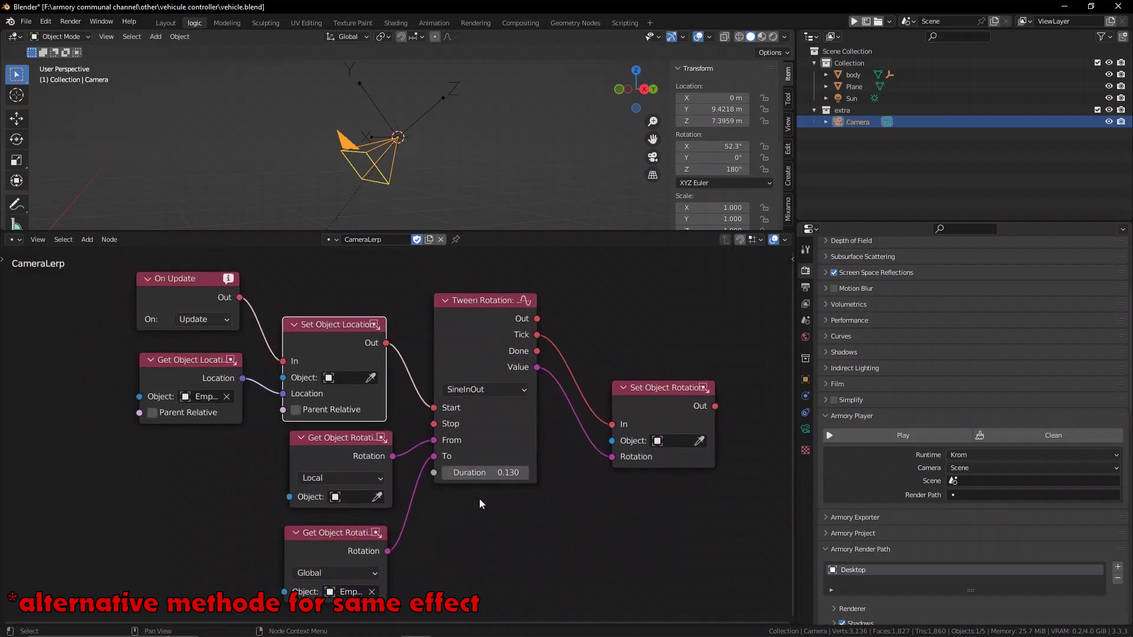
click(938, 434)
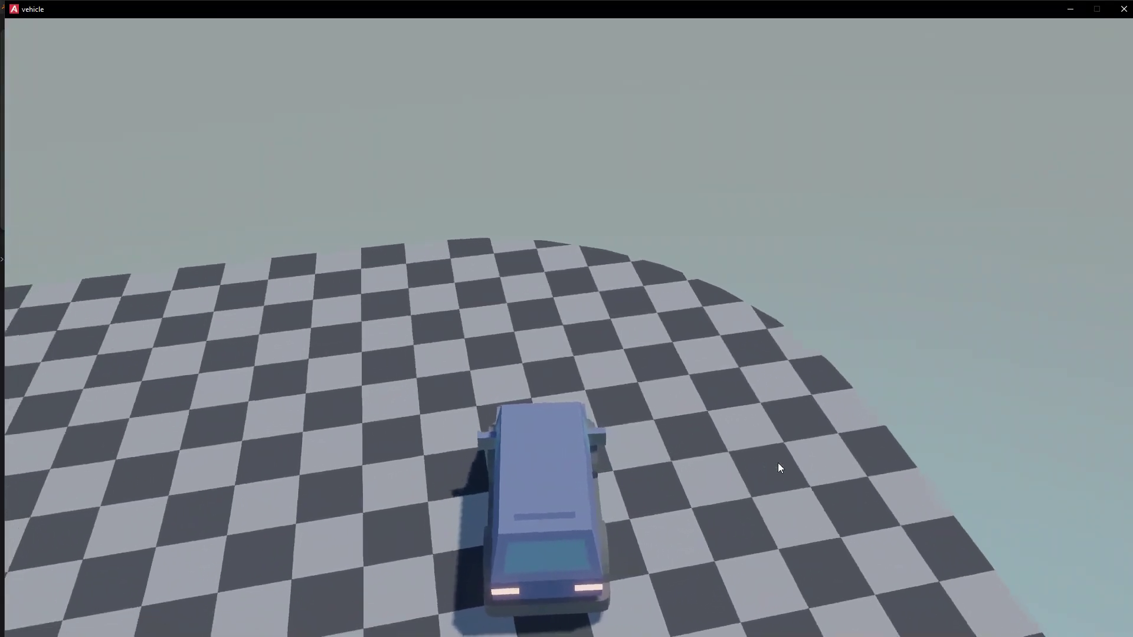
key(w)
key(d)
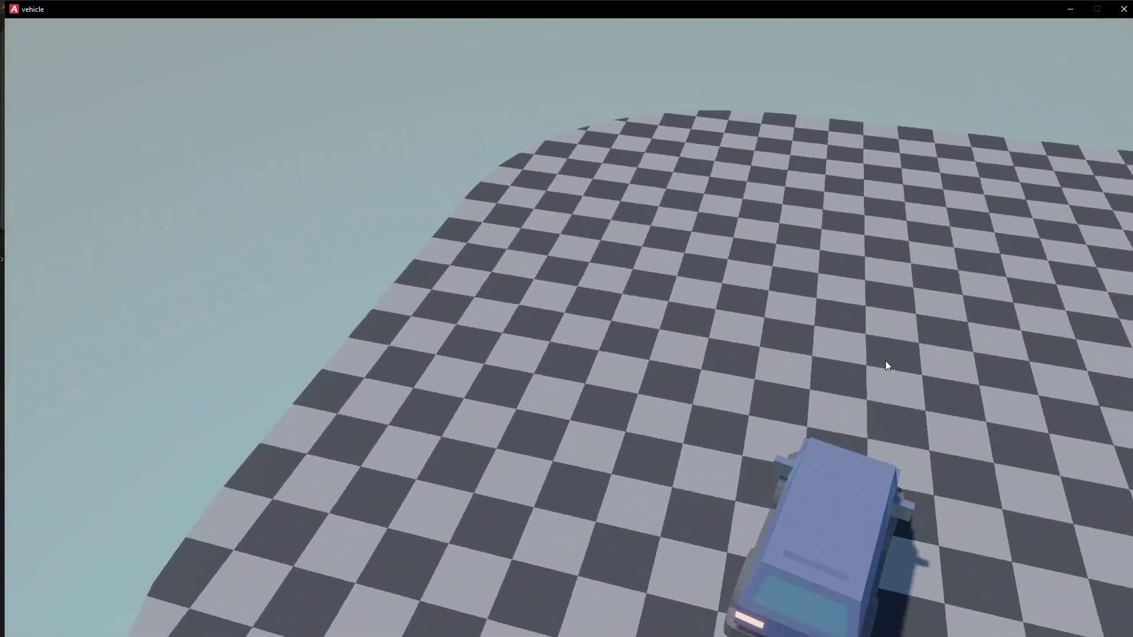
click(1123, 9)
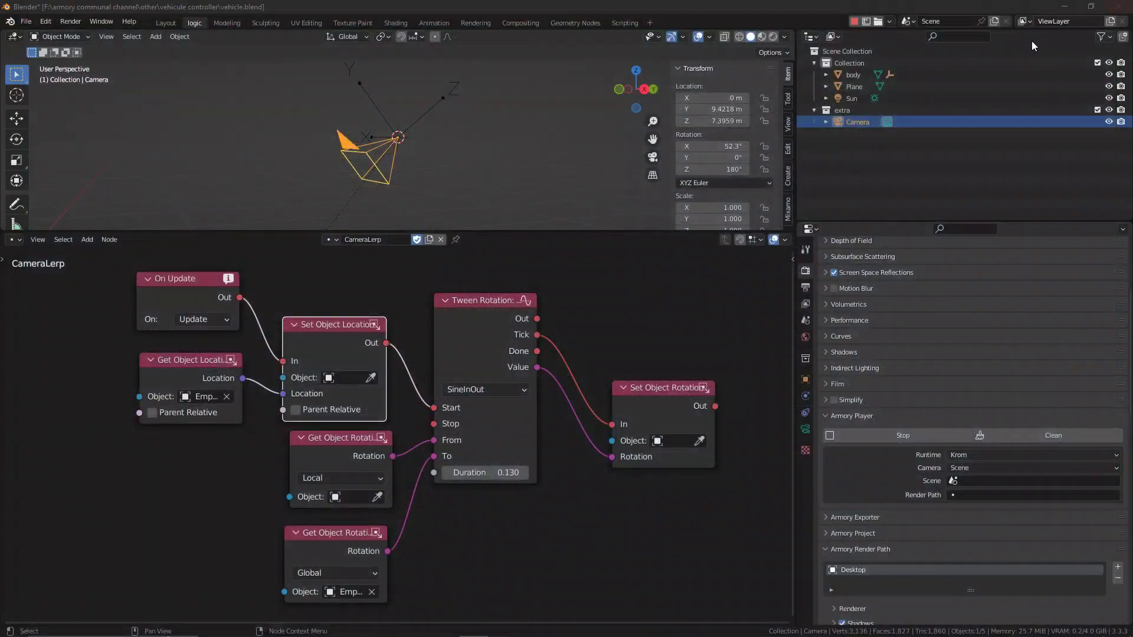
- Set the Tween Rotation node's easing to QuintOut
click(468, 390)
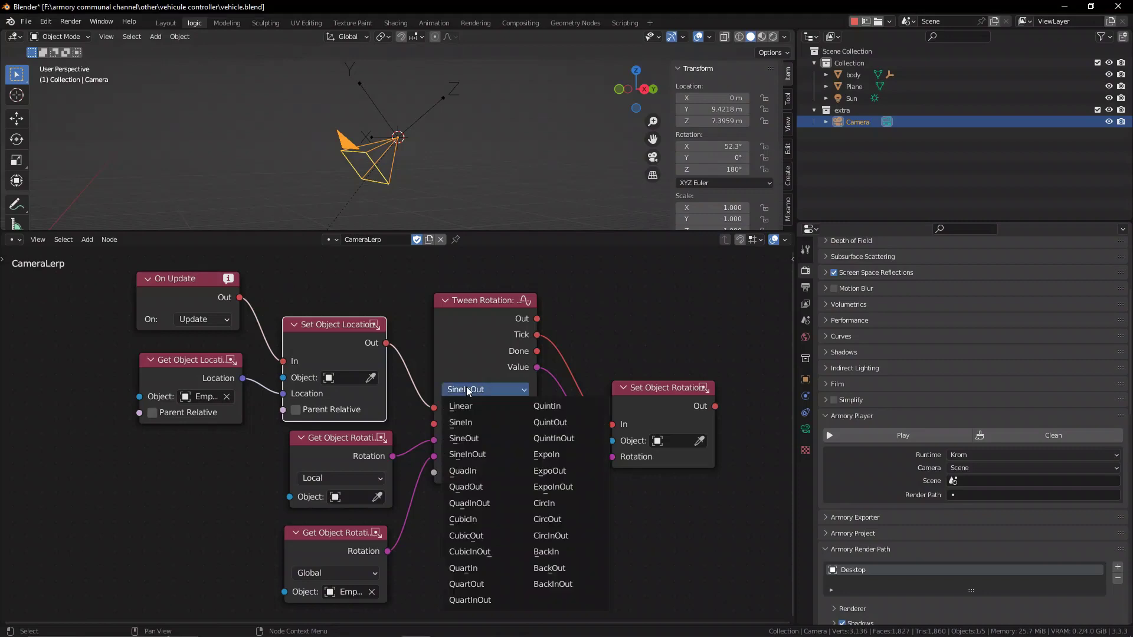
click(550, 422)
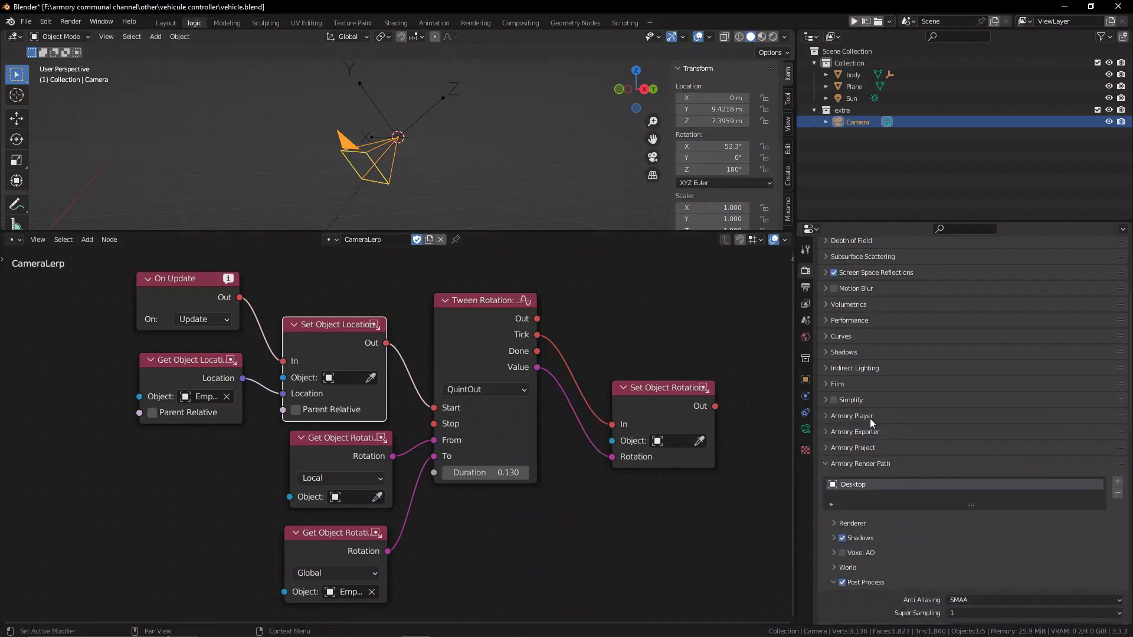
click(477, 391)
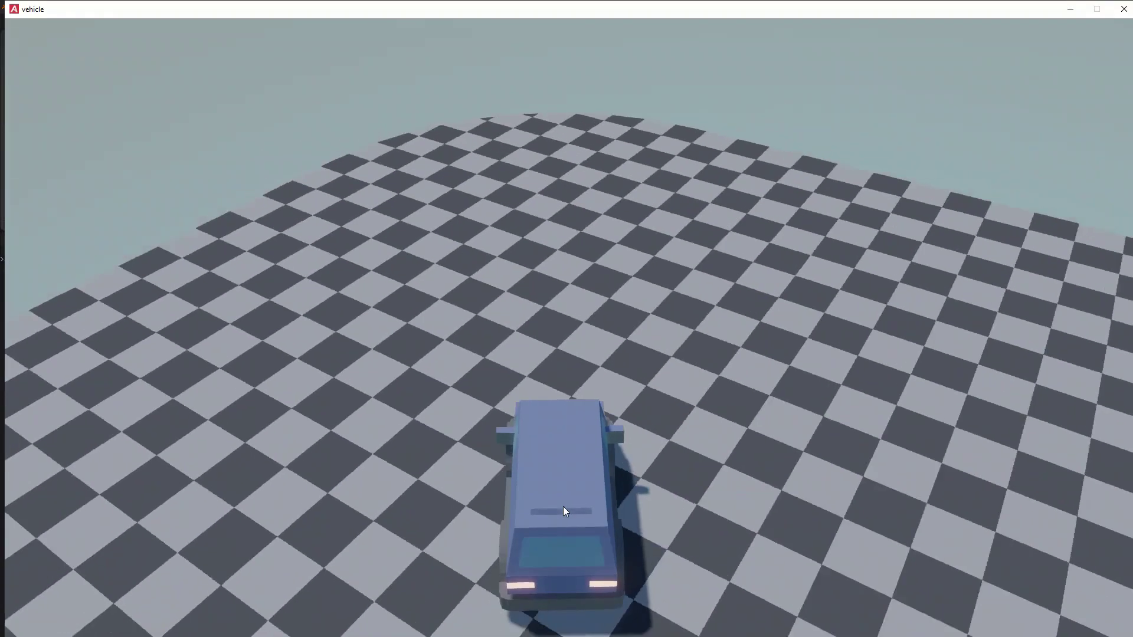
- Steer the van around in the game preview to check the camera with QuintOut easing, and close the preview
key(w)
key(a)
key(d)
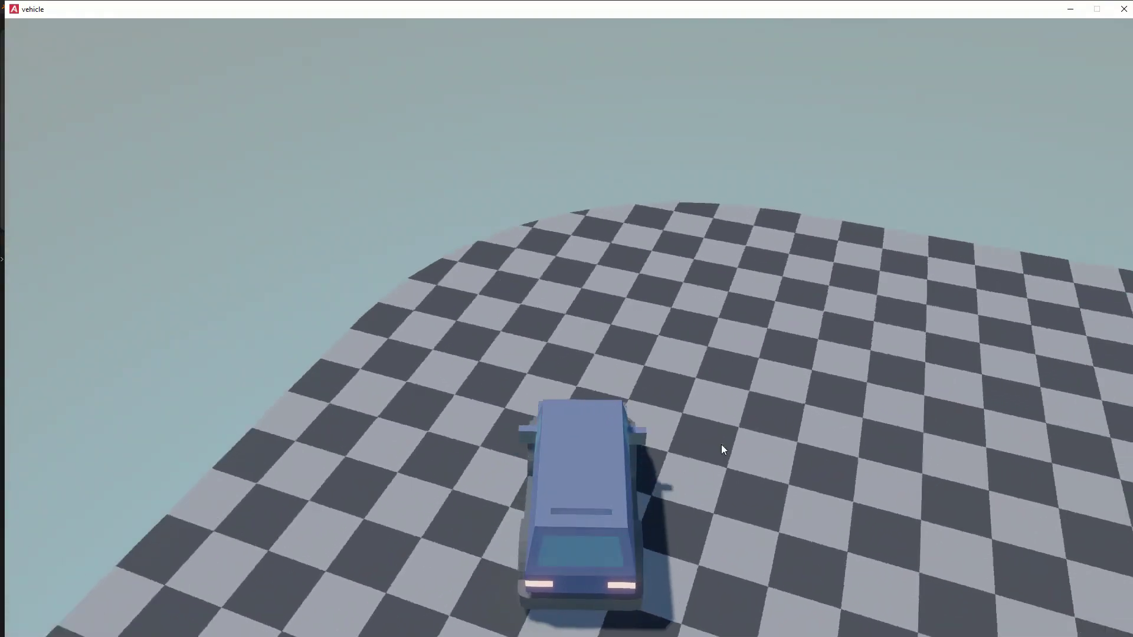
key(a)
click(1123, 9)
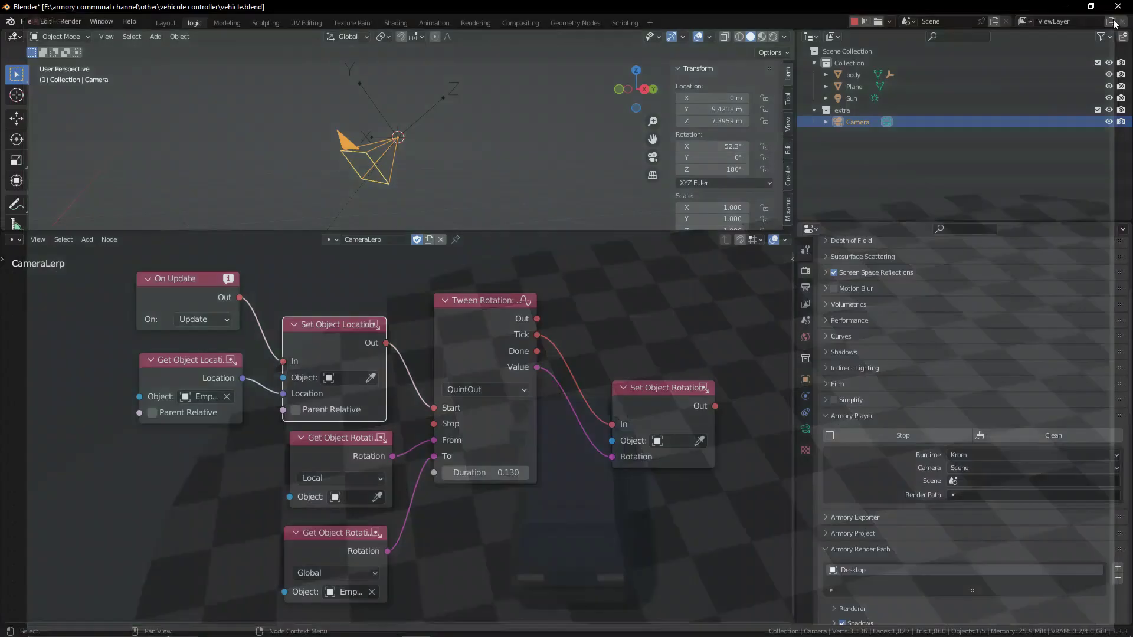
- Set the Tween Rotation node's easing to SineOut and test-drive the van in the game to check the camera
click(459, 388)
click(476, 438)
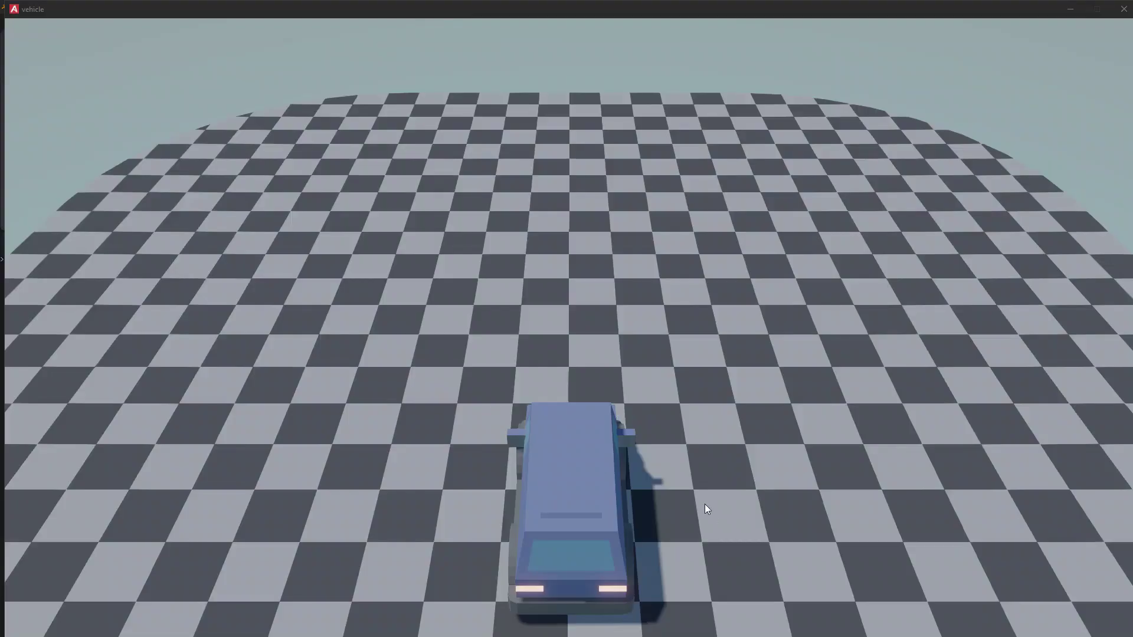
key(w)
key(a)
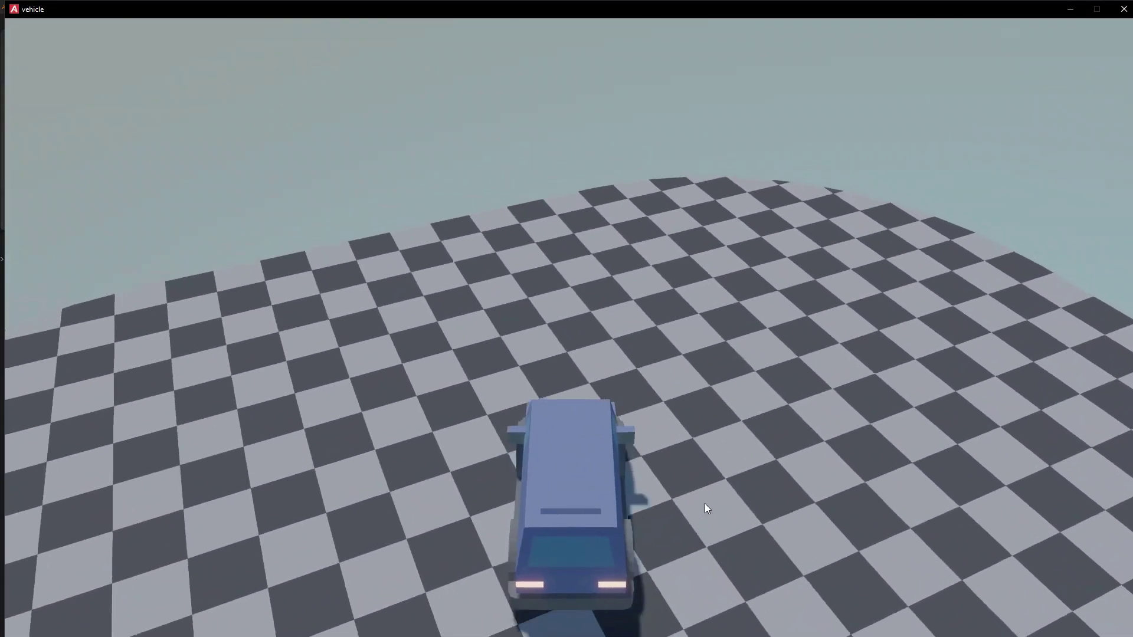
key(a)
key(a)
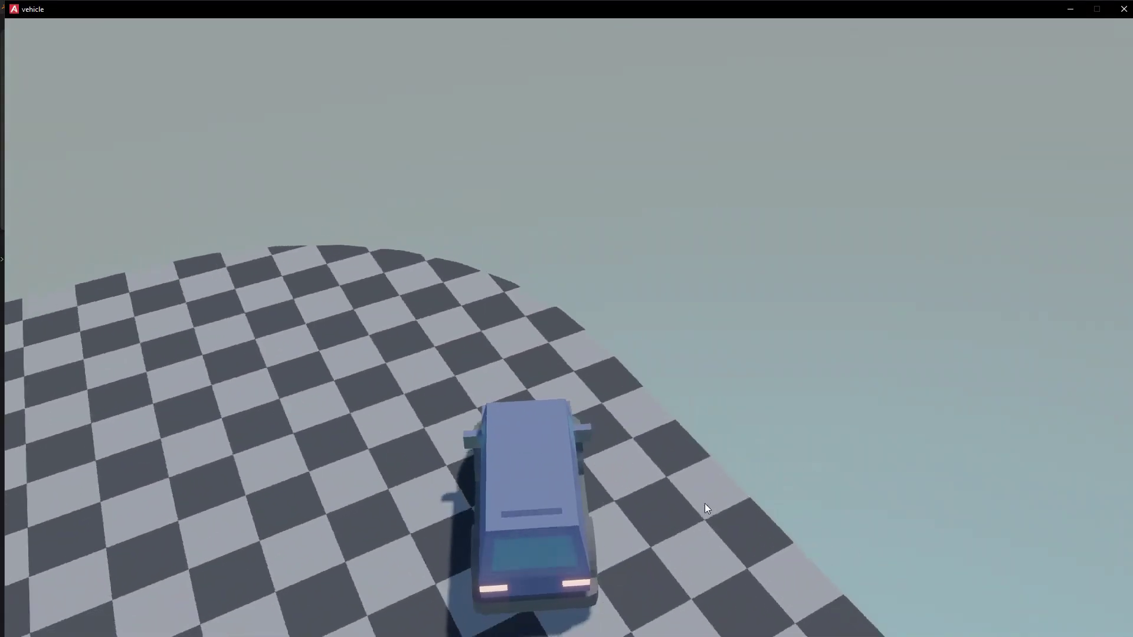
key(d)
key(a)
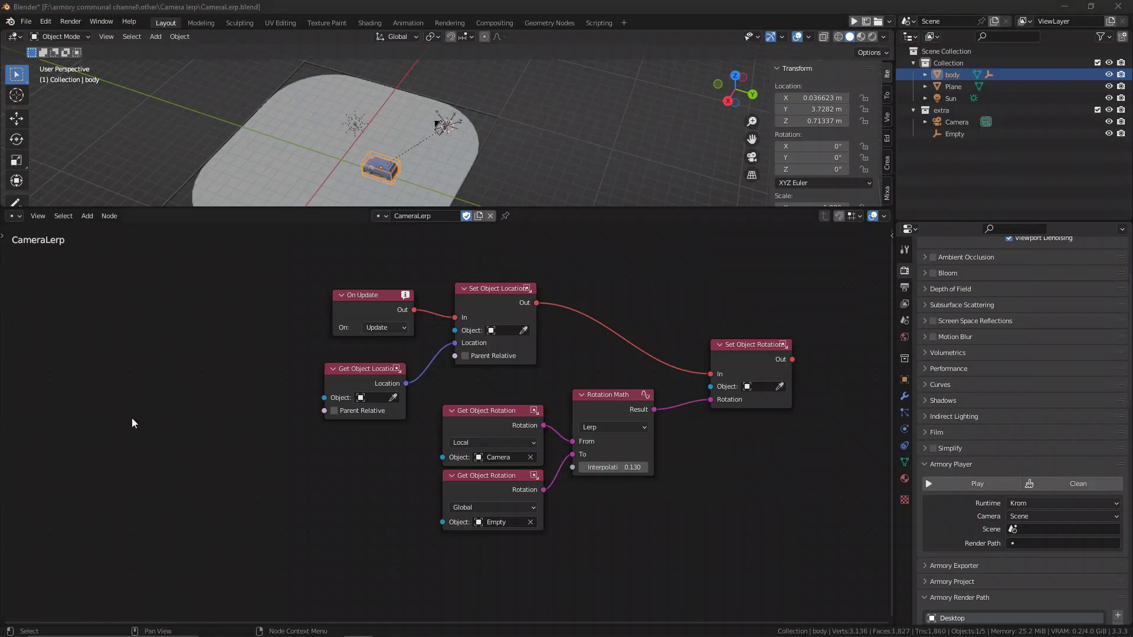
- Add a Vector Move Towards node in the empty area beside the CameraLerp location nodes
middle_drag(239, 438, 474, 437)
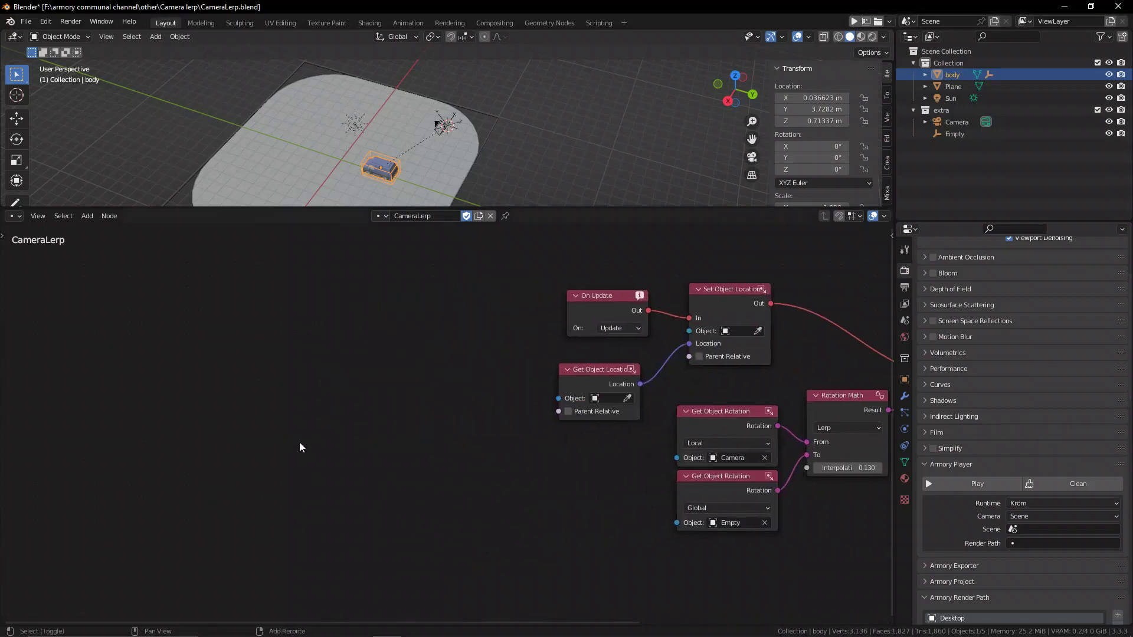
key(shift+a)
key(s)
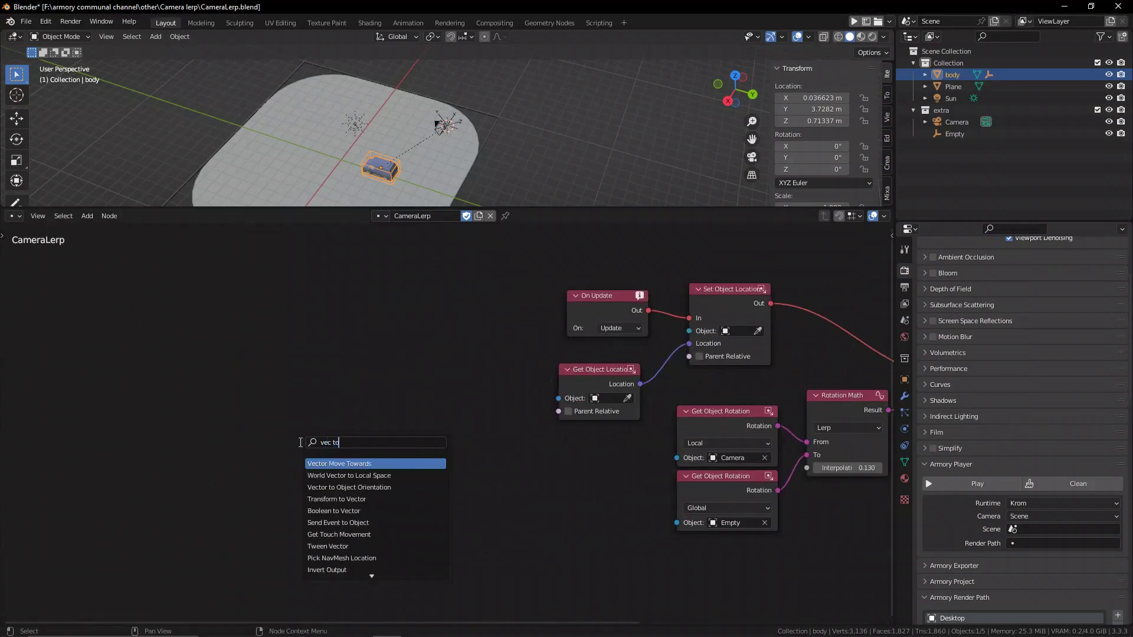
text(vec to)
key(Return)
click(220, 412)
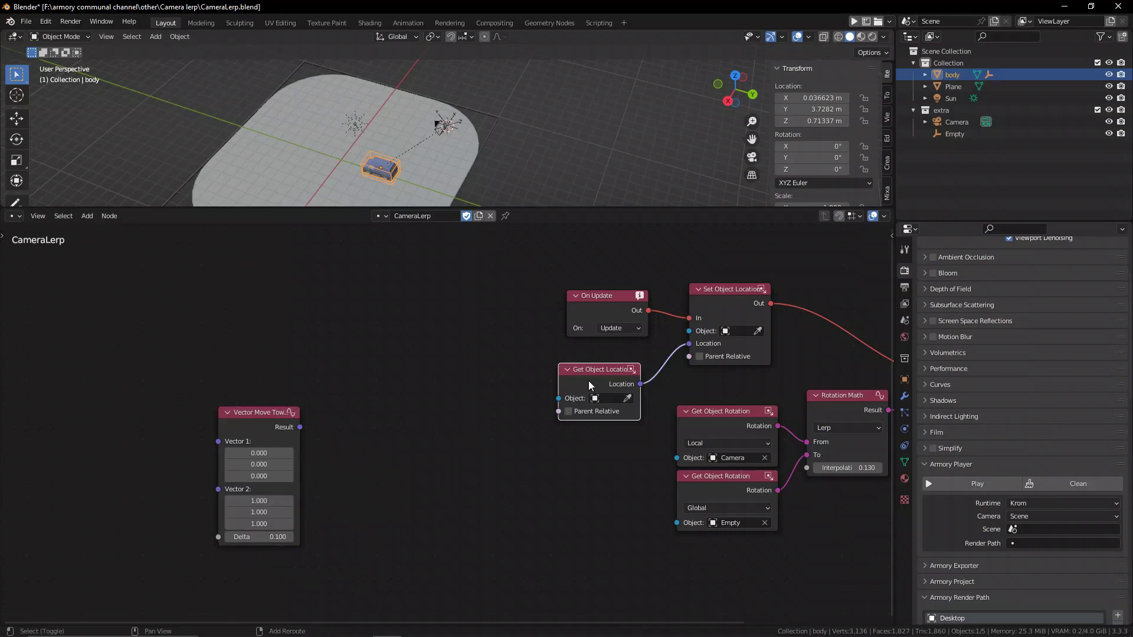
- Duplicate the Get Object Location node twice and place both copies beside the Vector Move Towards inputs
key(shift+d)
click(93, 420)
key(shift+d)
click(96, 514)
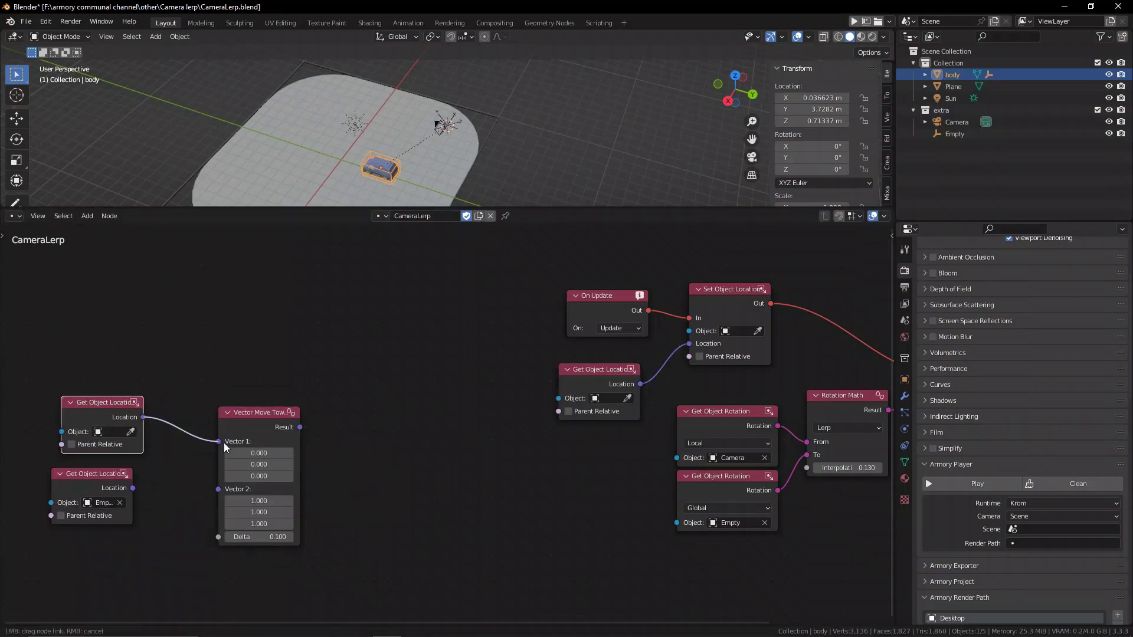
- Link the two Get Object Location nodes' locations to Vector 1 and Vector 2 of the Vector Move Towards node
drag(224, 447, 224, 461)
scroll(229, 527, up, 4)
middle_drag(310, 499, 677, 394)
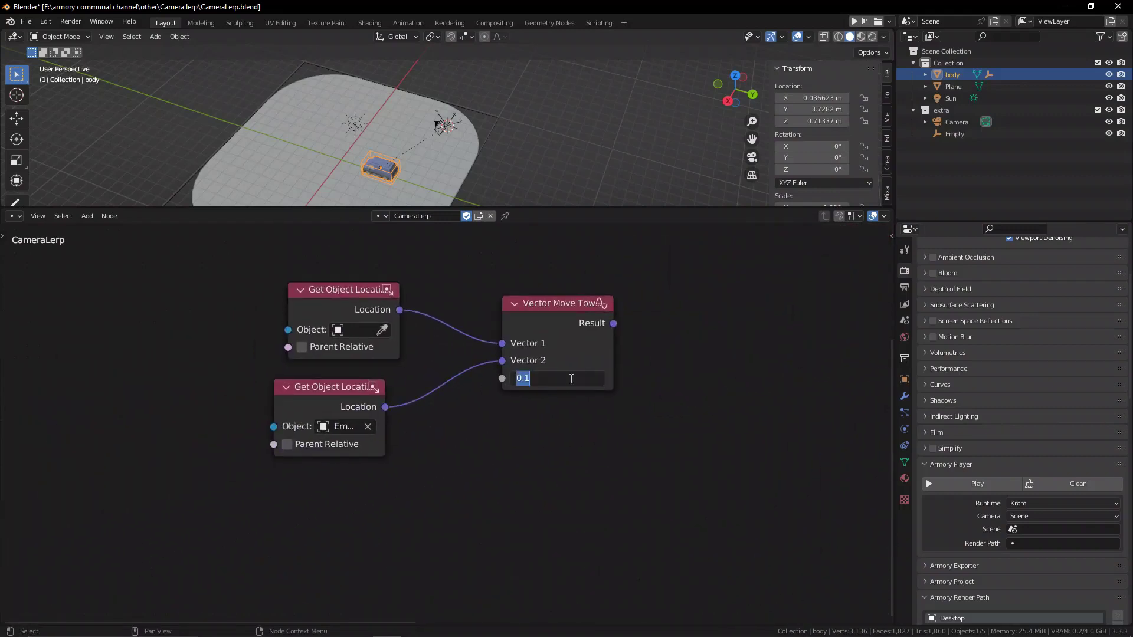
key(Return)
- Delete the Get Object Location node feeding Set Object Location, and set the Vector Move Towards delta to 0.01
scroll(626, 434, down, 2)
middle_drag(627, 434, 510, 462)
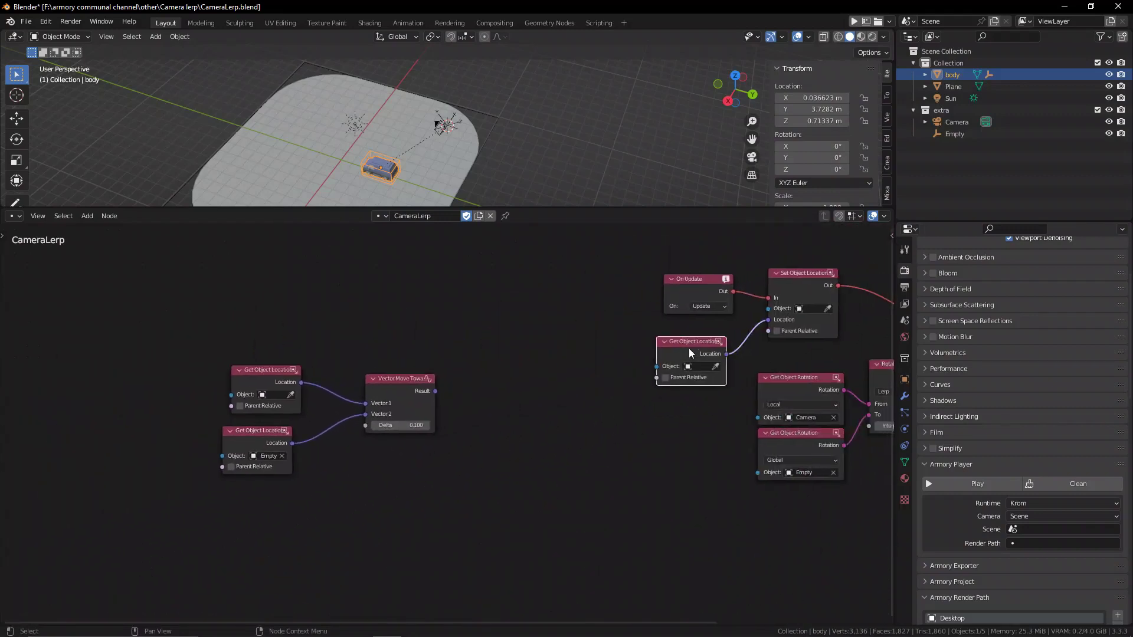
key(x)
drag(470, 481, 185, 389)
scroll(325, 476, up, 4)
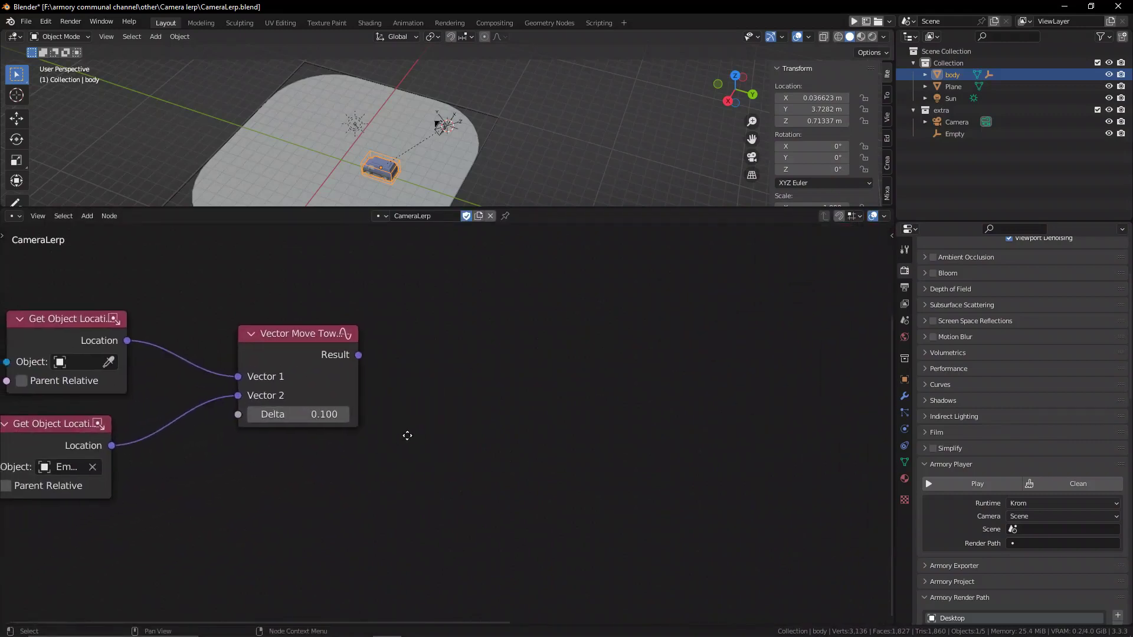
double_click(319, 411)
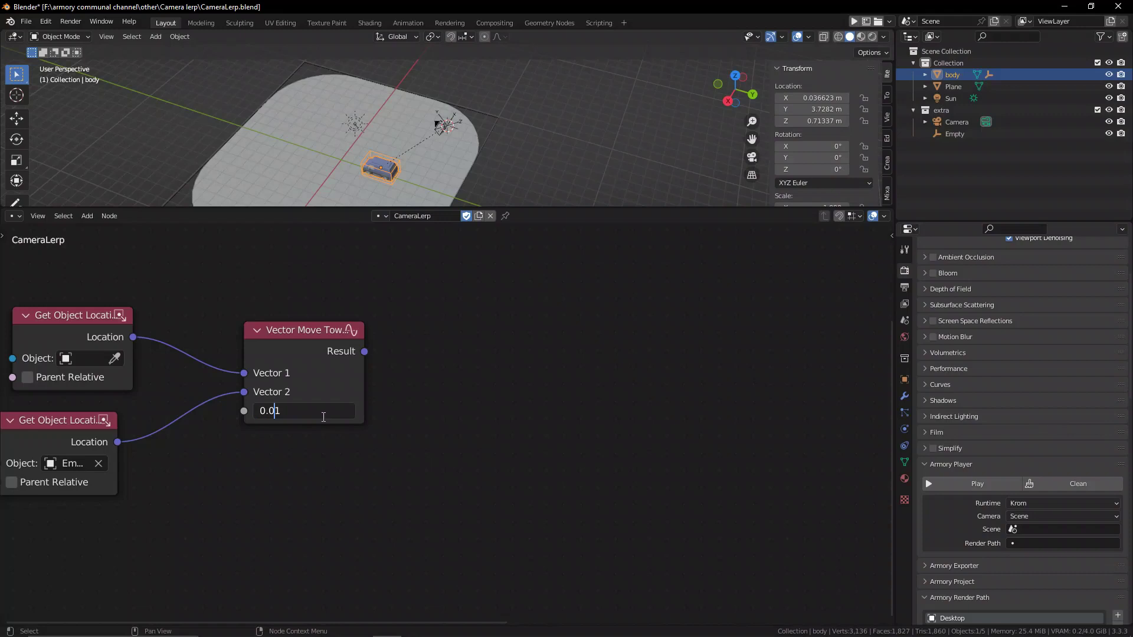
- Add a Vector Math node set to Subtract, taking the Move Towards result as Value 0 and the Empty's location as Value 1
key(shift+a)
key(s)
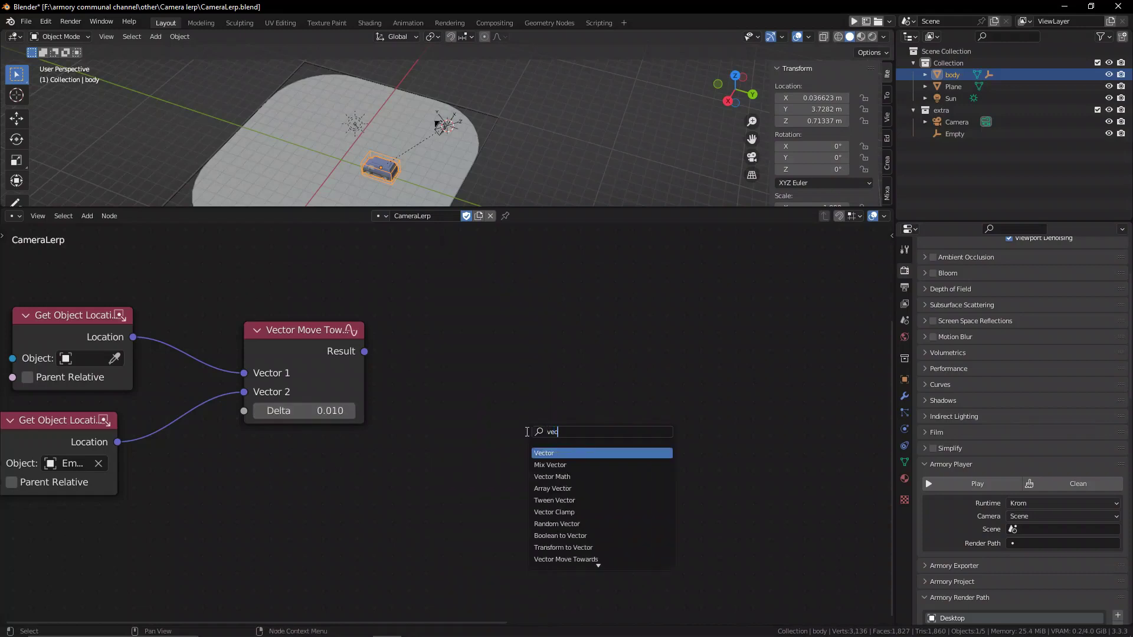
key(Down)
key(Down)
key(Return)
click(438, 290)
click(484, 367)
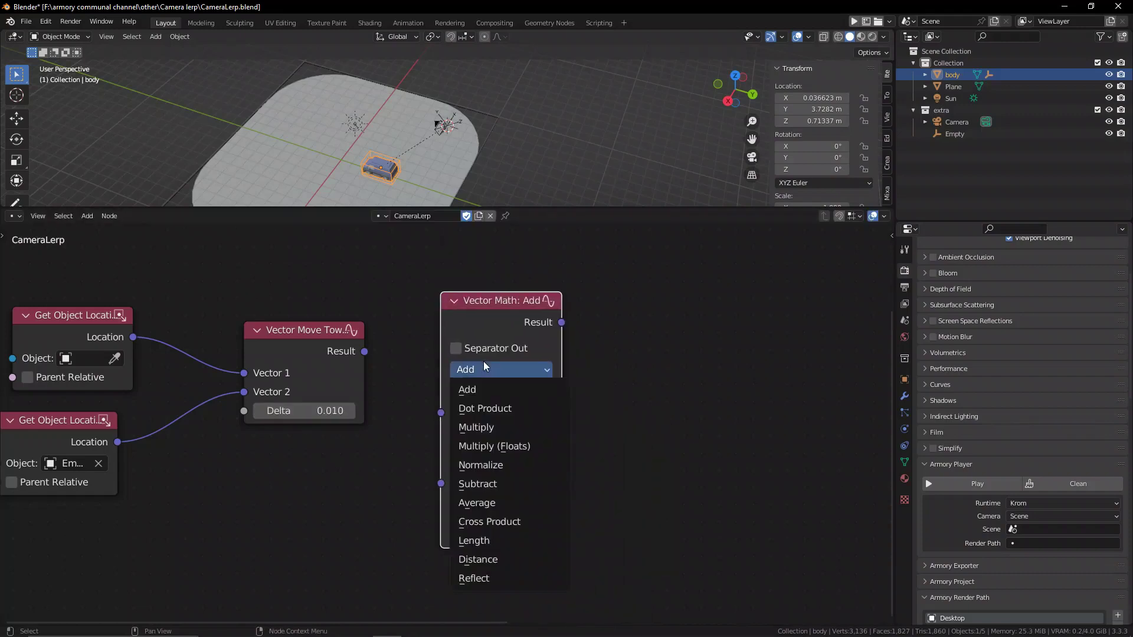
click(483, 484)
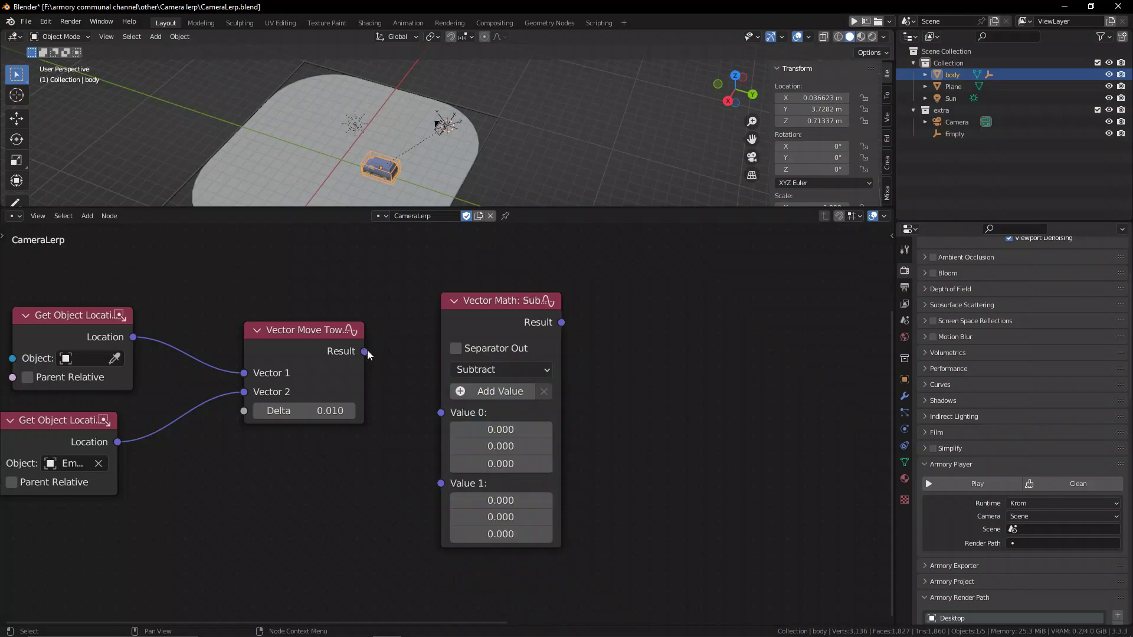
drag(446, 407, 440, 431)
- Add a Vector Clamp node, feed it the Subtract result, and set its Max to 1
key(shift+a)
text(vector c)
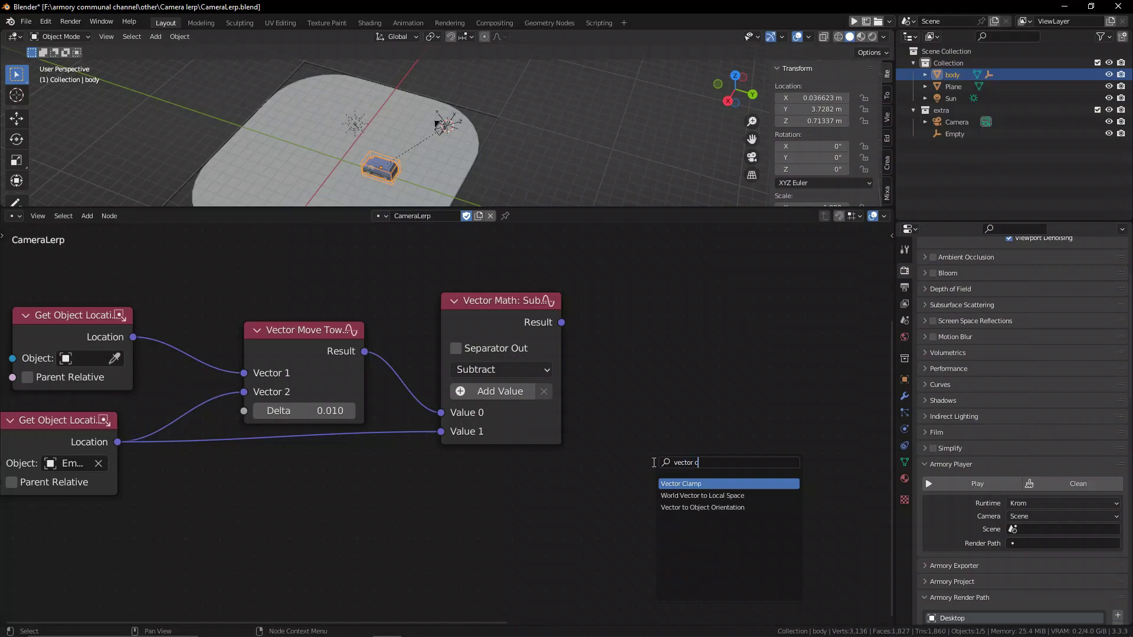
key(Return)
click(635, 310)
drag(564, 323, 645, 366)
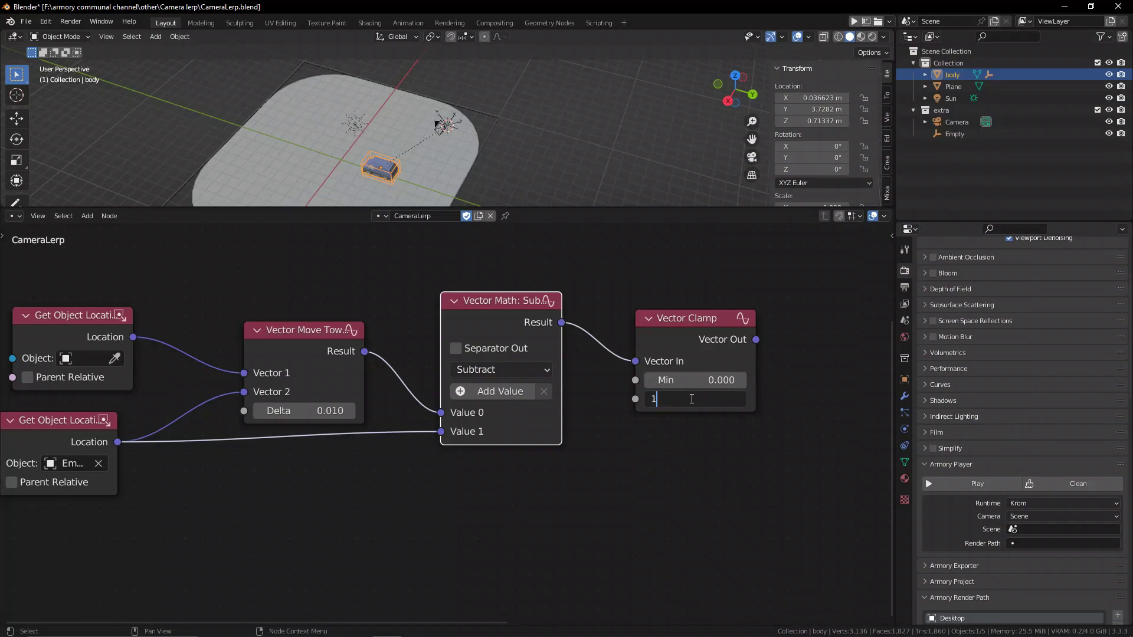
- Duplicate the Subtract node after the Vector Clamp, set the copy to Add, and link the clamped vector to Value 0
scroll(505, 348, down, 4)
middle_drag(510, 373, 449, 370)
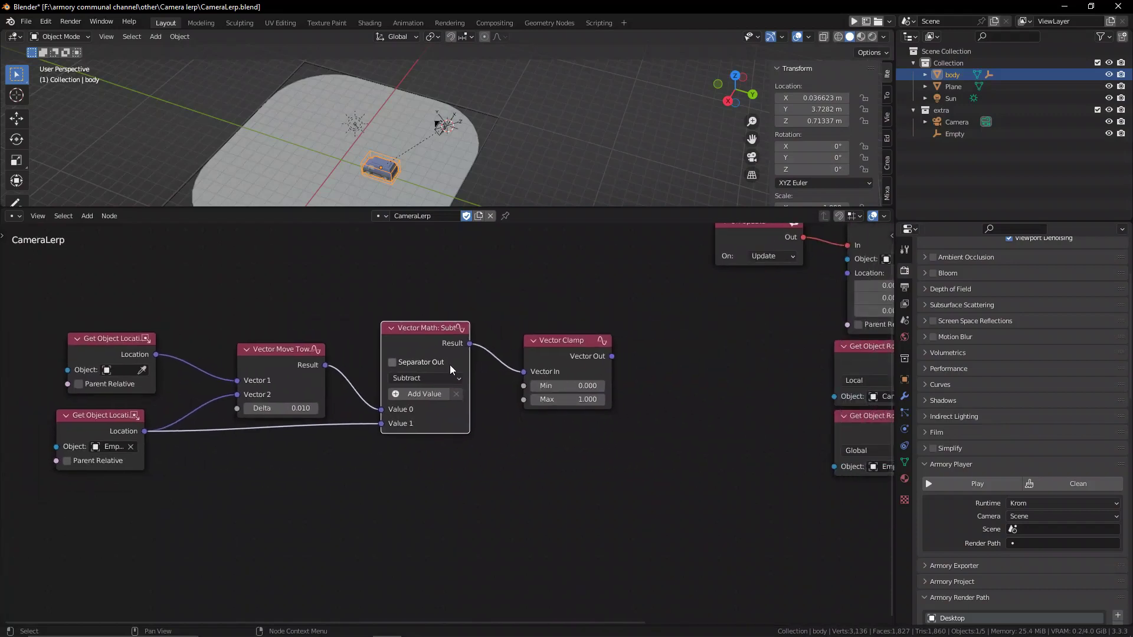
key(shift+d)
click(747, 359)
click(734, 367)
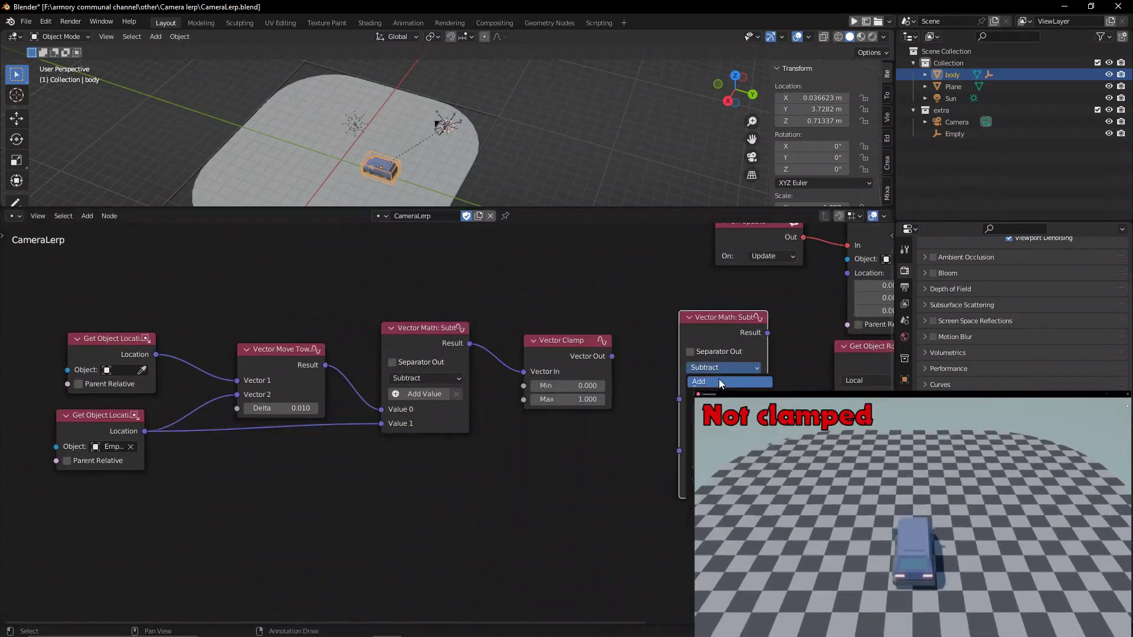
click(719, 380)
drag(617, 359, 679, 398)
- Link the Empty's location to Value 1 of the Add node, and its result to Set Object Location's Location input
click(131, 425)
drag(131, 424, 133, 463)
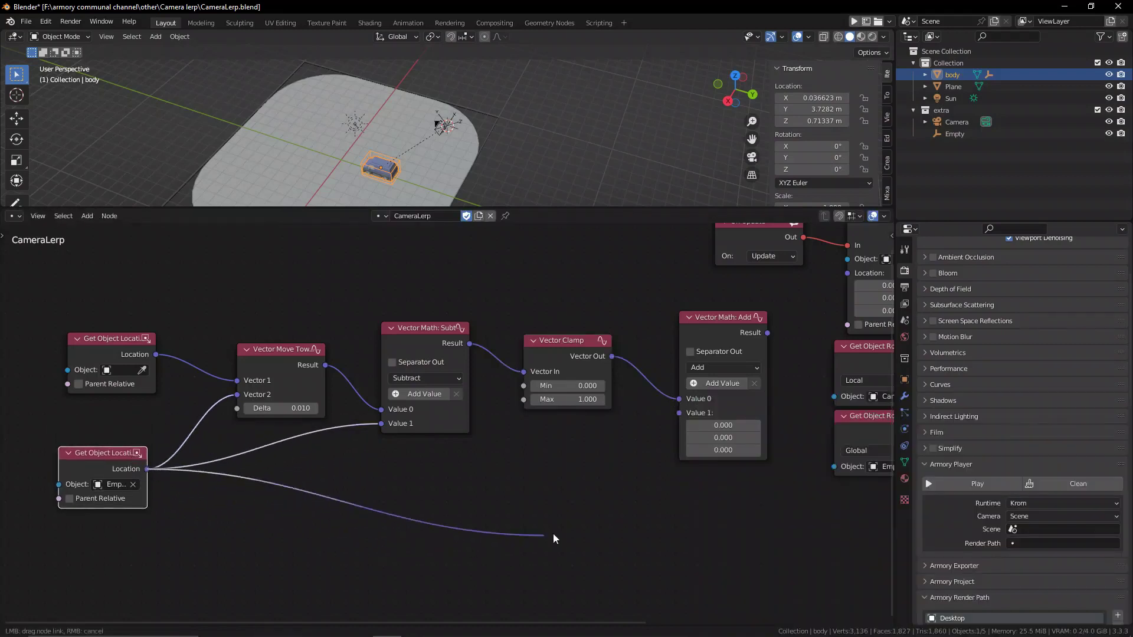
drag(681, 423, 679, 416)
mouse_move(707, 333)
mouse_down()
mouse_move(710, 351)
mouse_move(697, 345)
mouse_up()
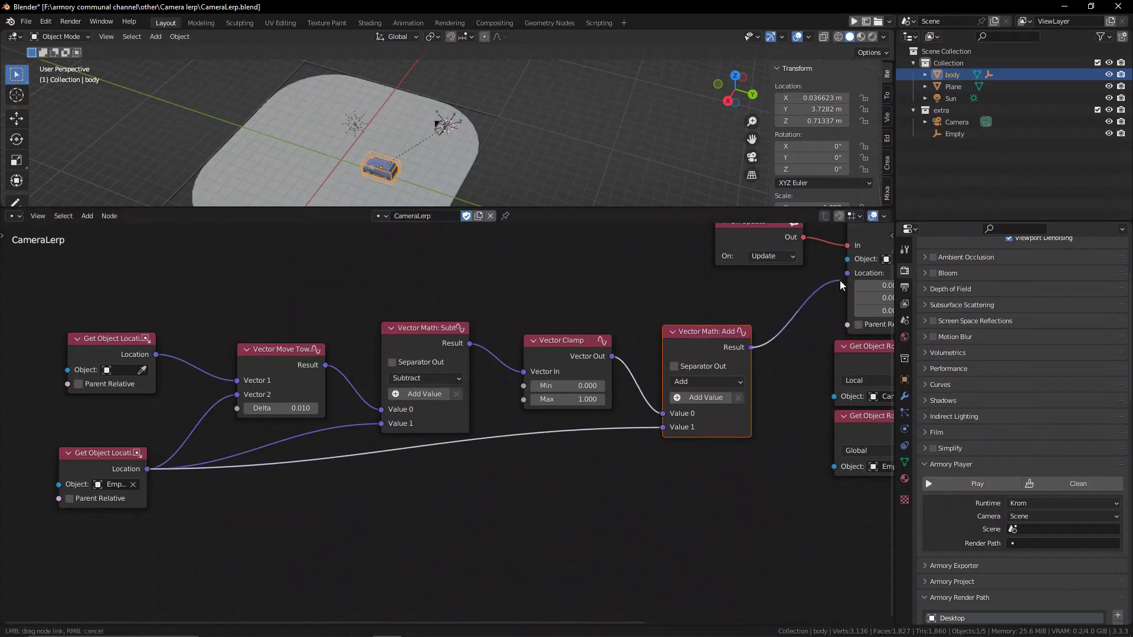
middle_drag(804, 314, 564, 364)
scroll(534, 348, down, 10)
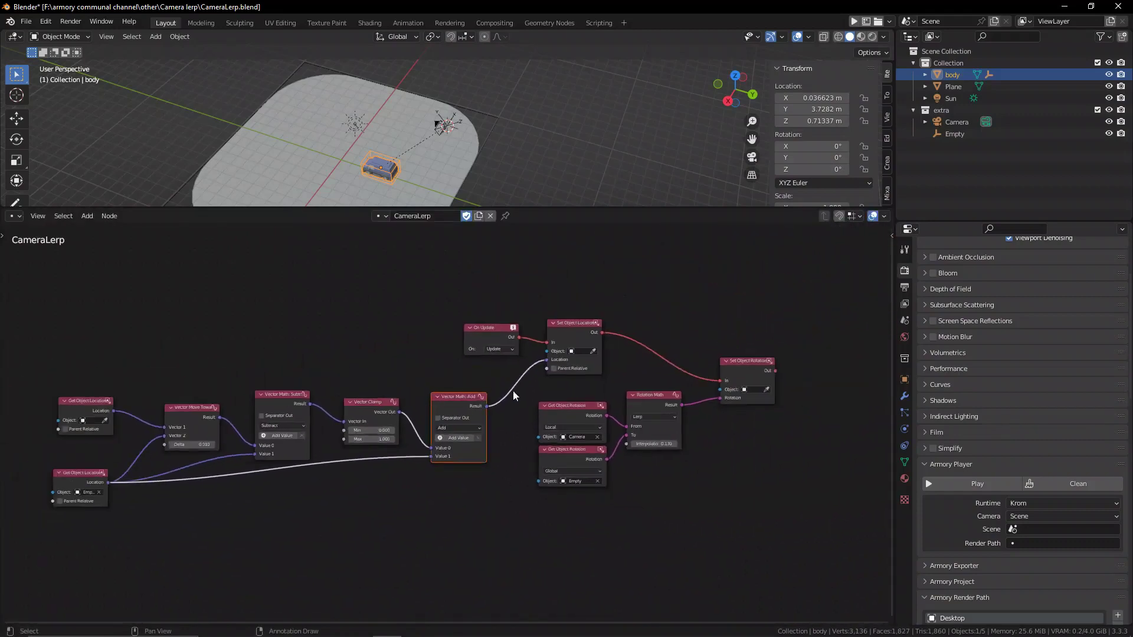
- Tidy the layout by repositioning the two Get Object Location nodes and the vector node chain beside Set Object Location
scroll(479, 496, up, 2)
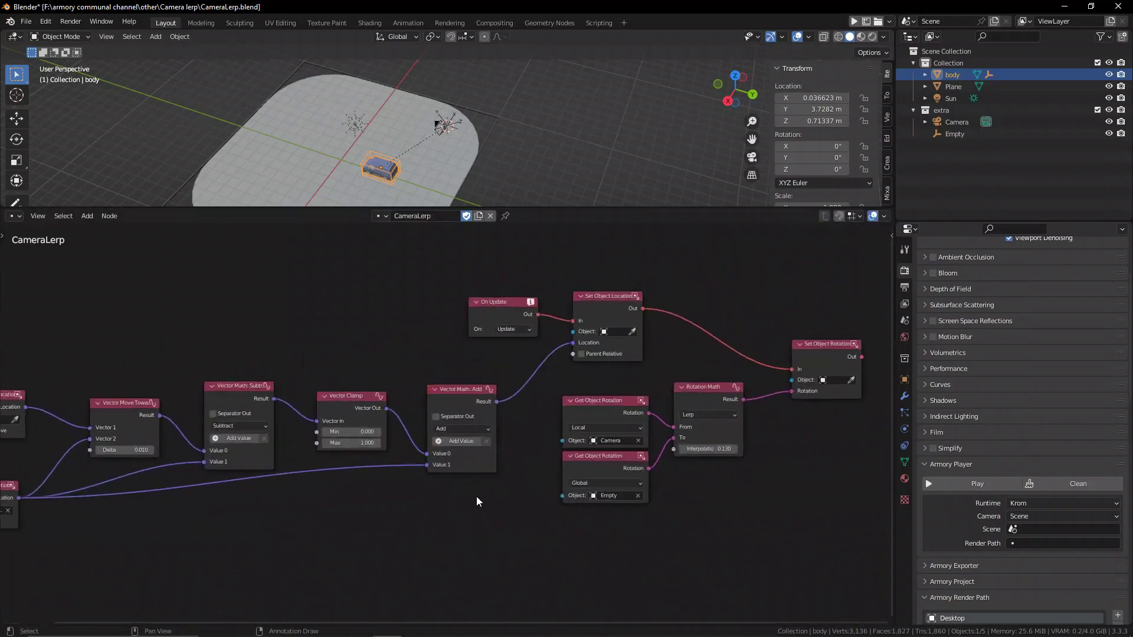
scroll(468, 497, down, 2)
scroll(581, 476, up, 4)
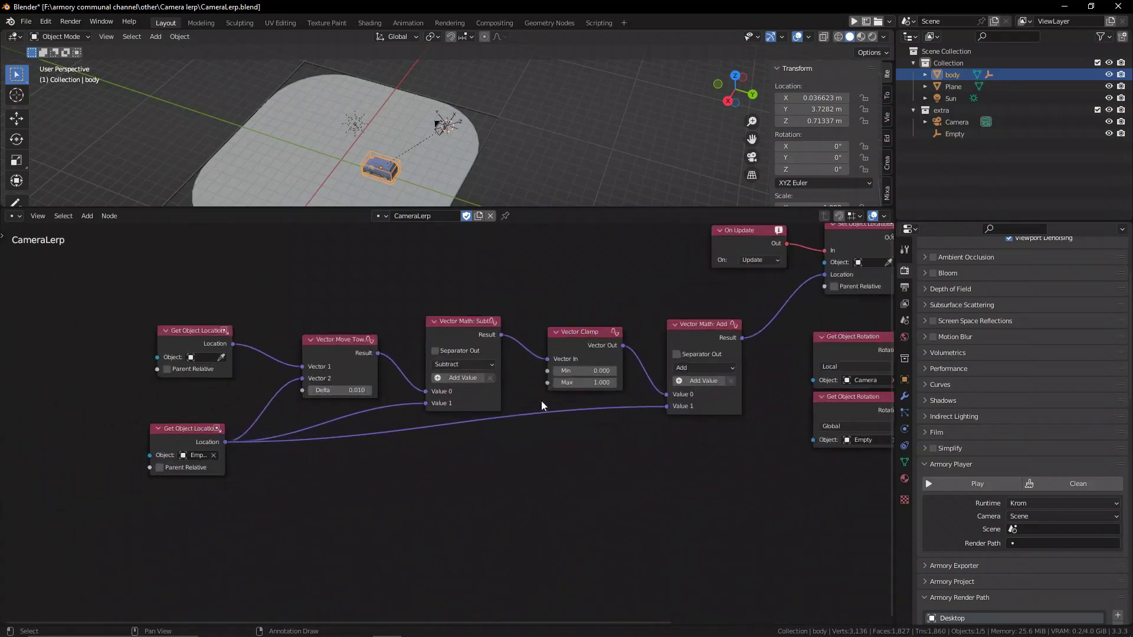
scroll(659, 395, down, 1)
middle_drag(716, 458, 599, 460)
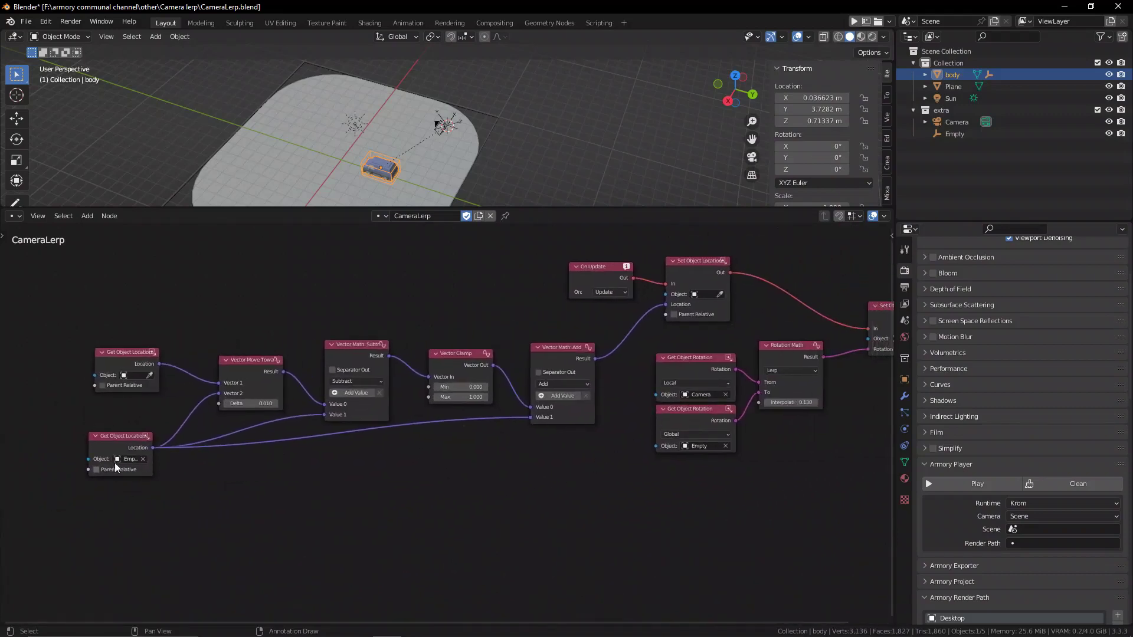
drag(117, 434, 104, 457)
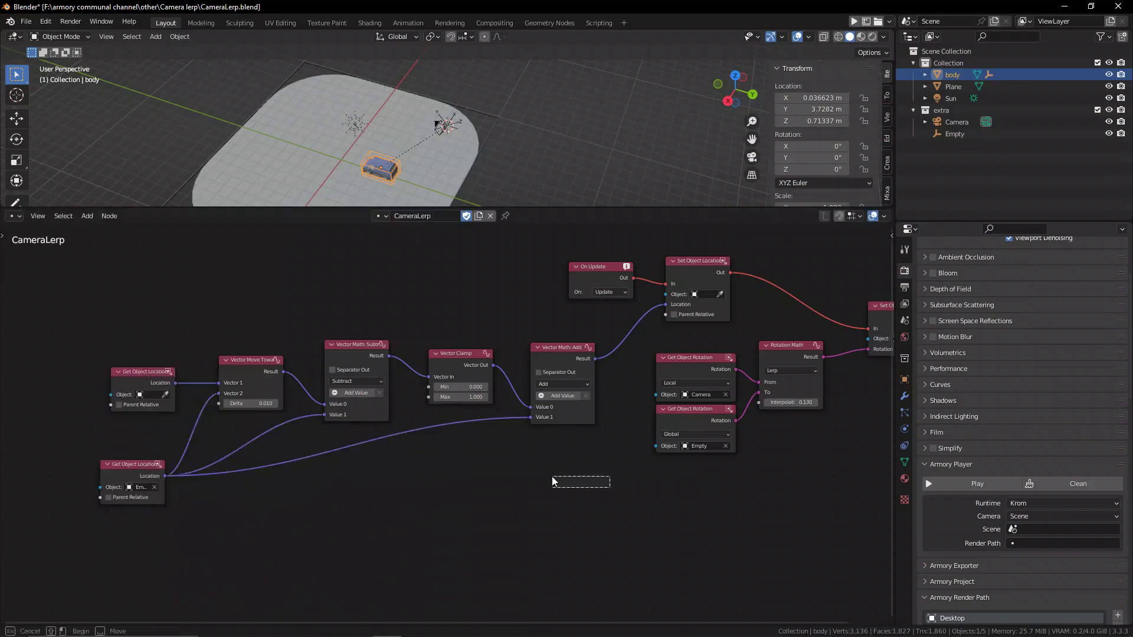
drag(157, 386, 144, 389)
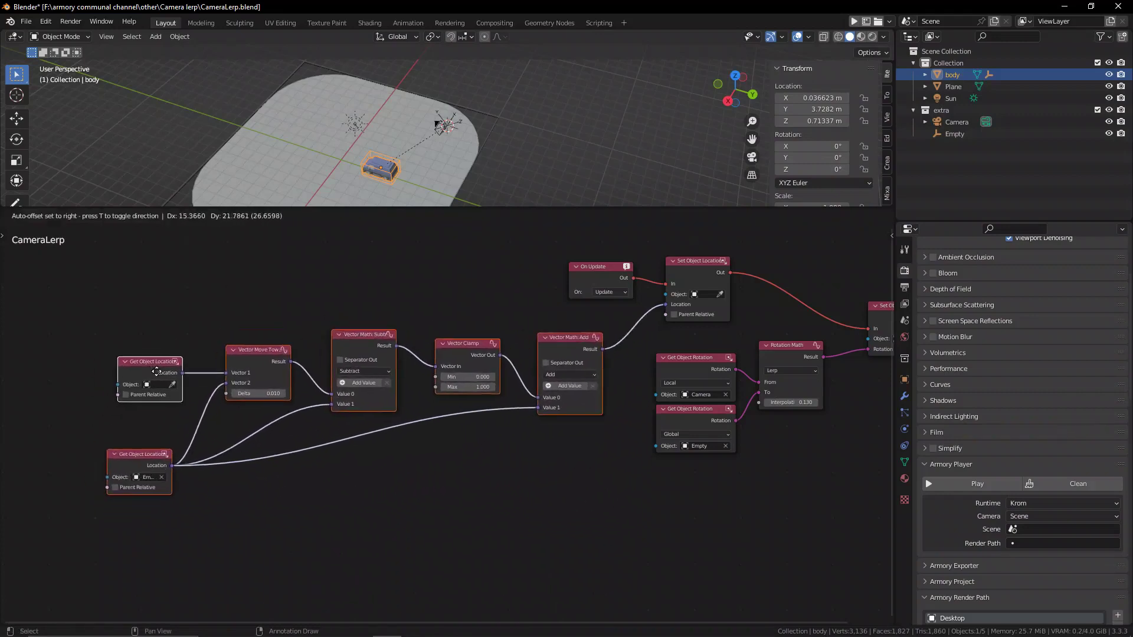
middle_drag(621, 504, 569, 501)
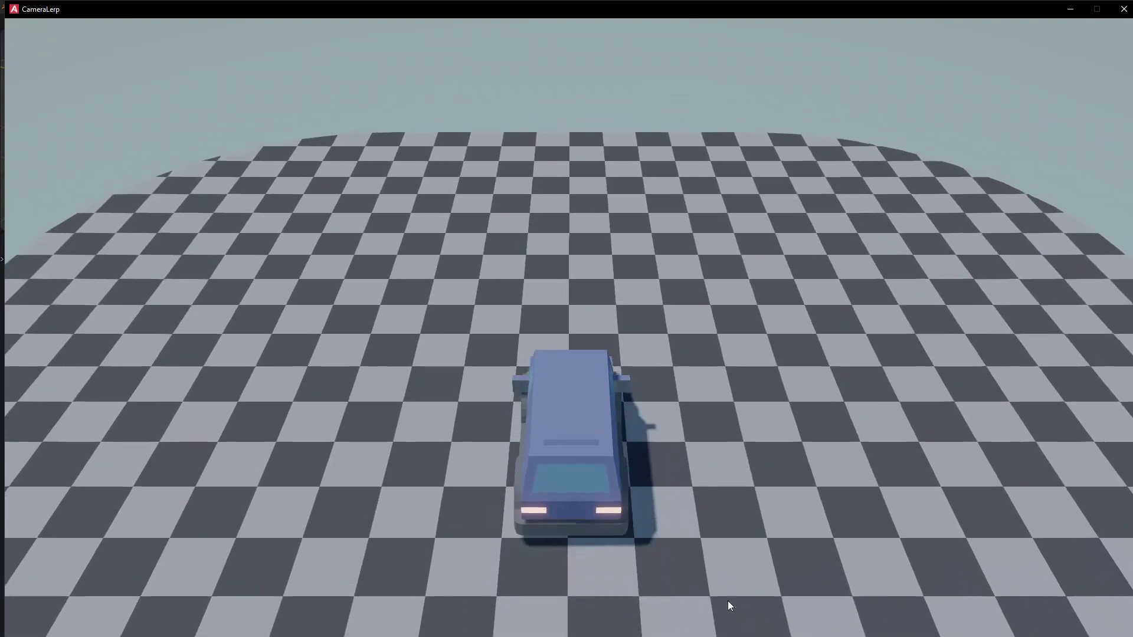
- Drive and turn the van in the game preview to check the camera with the clamped location follow
key(s)
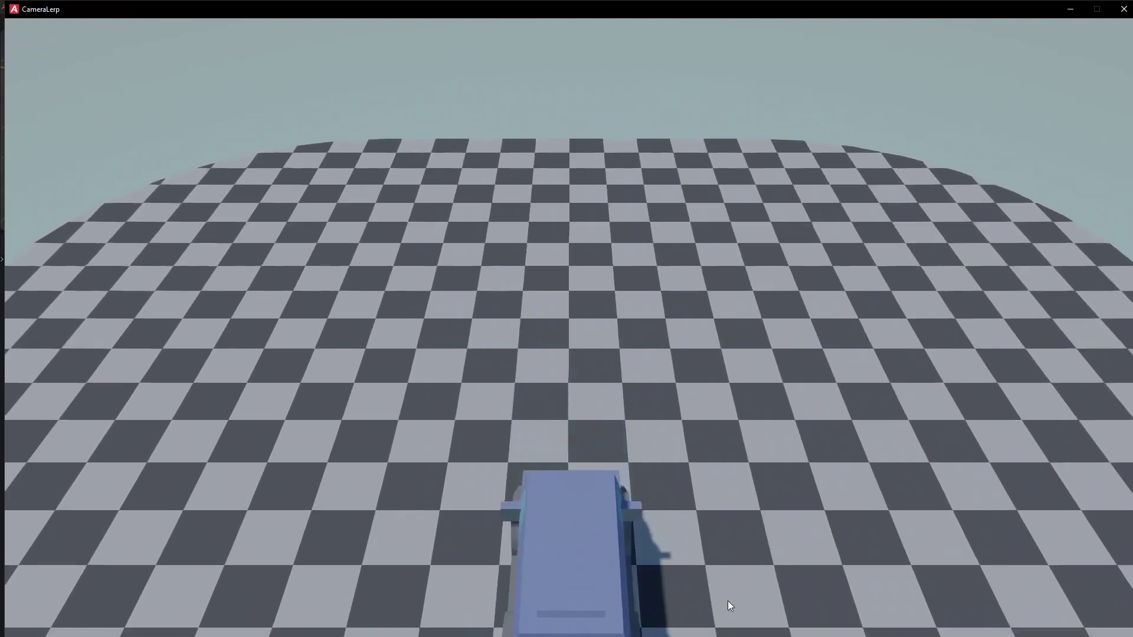
key(d)
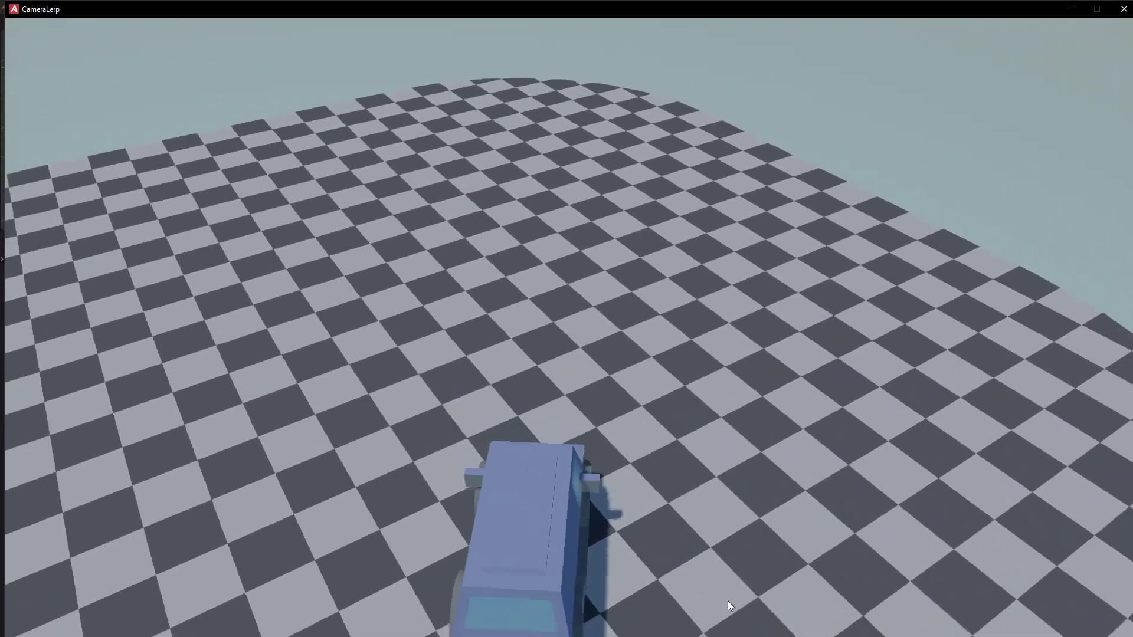